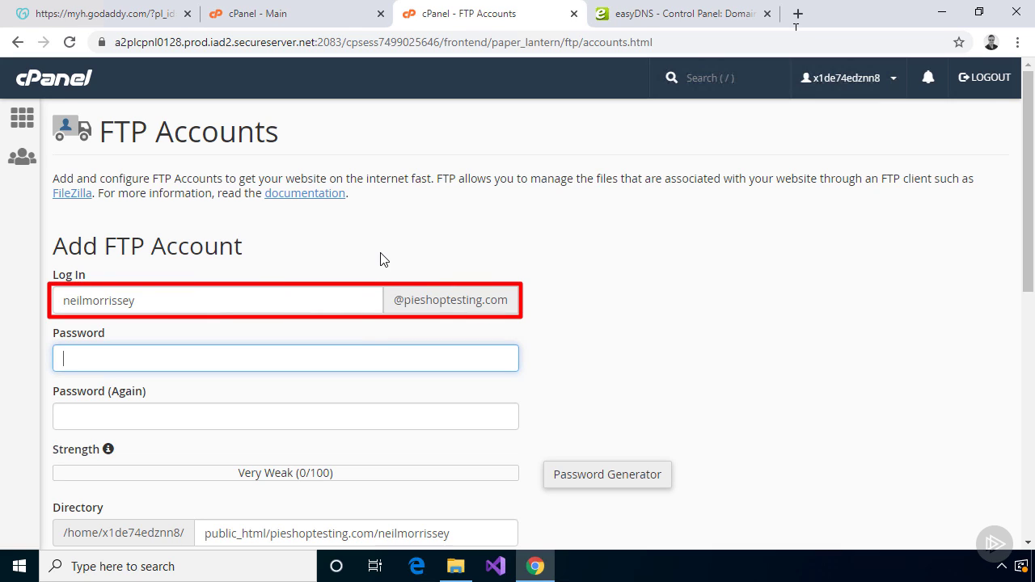
Enter and confirm the password for the new FTP account
{"action": "type", "text": "**********"}
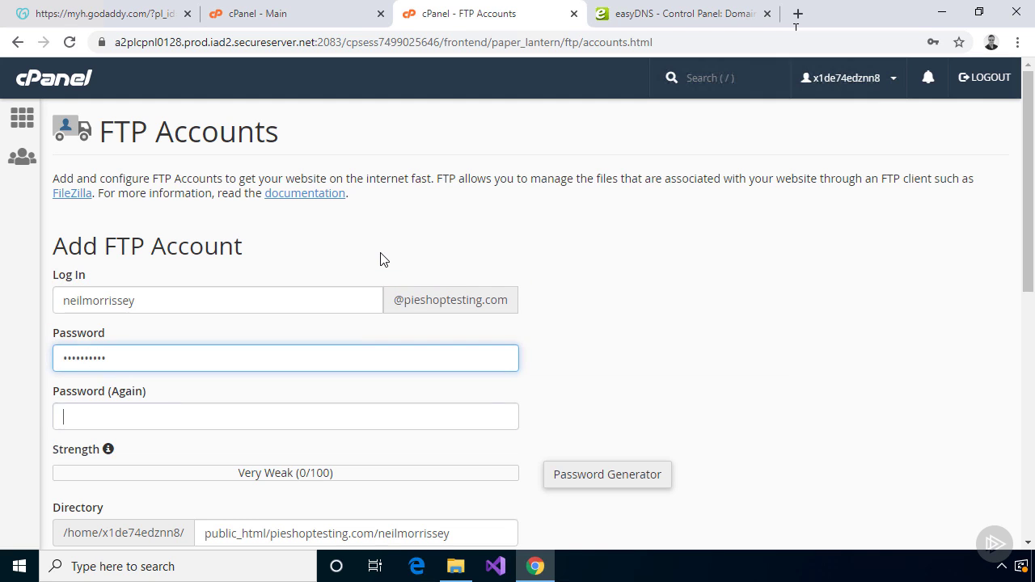
{"action": "key", "text": "Tab"}
{"action": "type", "text": "**********"}
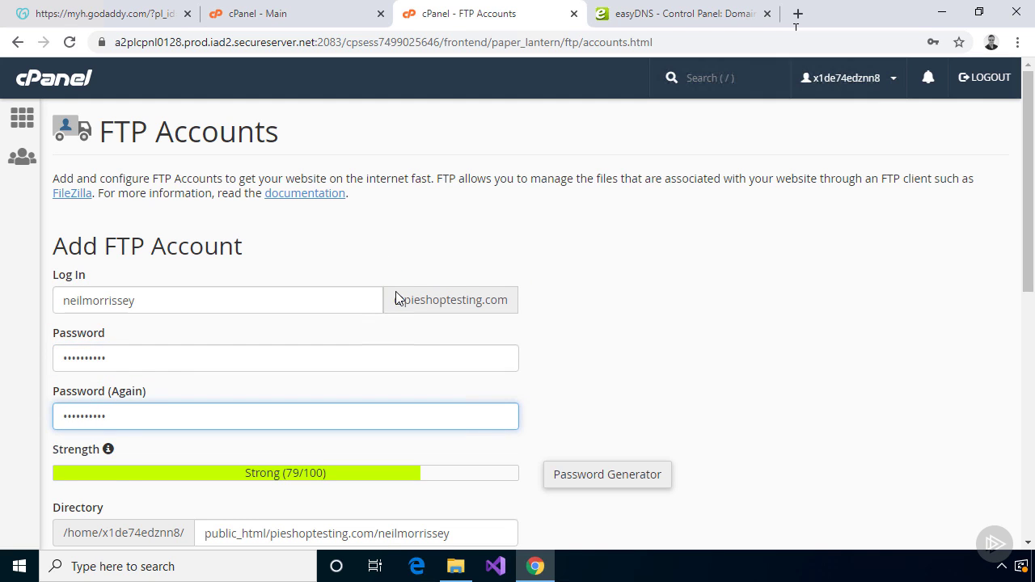
Trim the directory to public_html/ and create the FTP account
{"action": "scroll", "coordinate": [396, 291], "scroll_direction": "down", "scroll_amount": 2}
{"action": "left_click", "coordinate": [457, 370]}
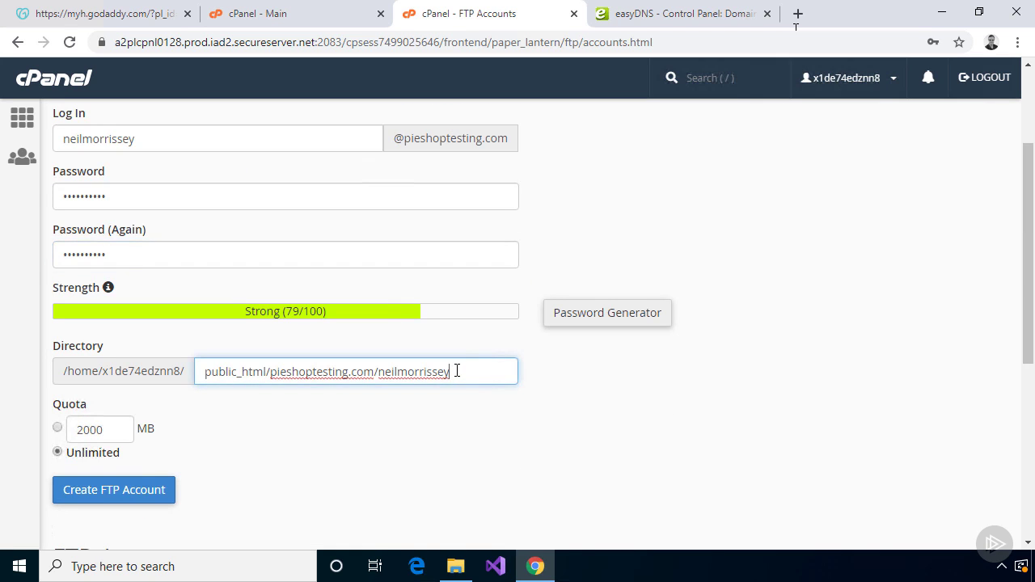
{"action": "left_click_drag", "start_coordinate": [457, 371], "coordinate": [275, 372]}
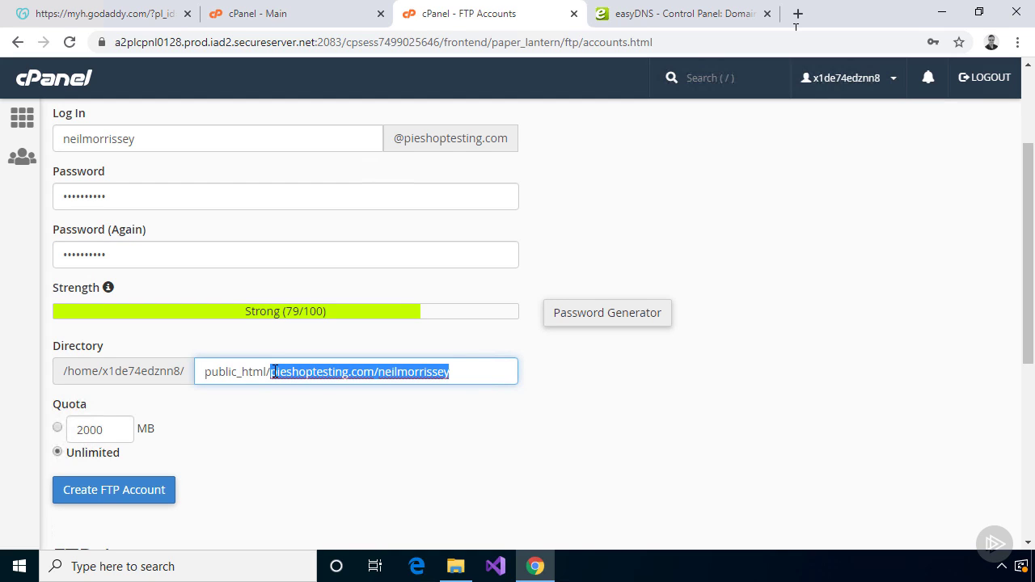
{"action": "key", "text": "BackSpace"}
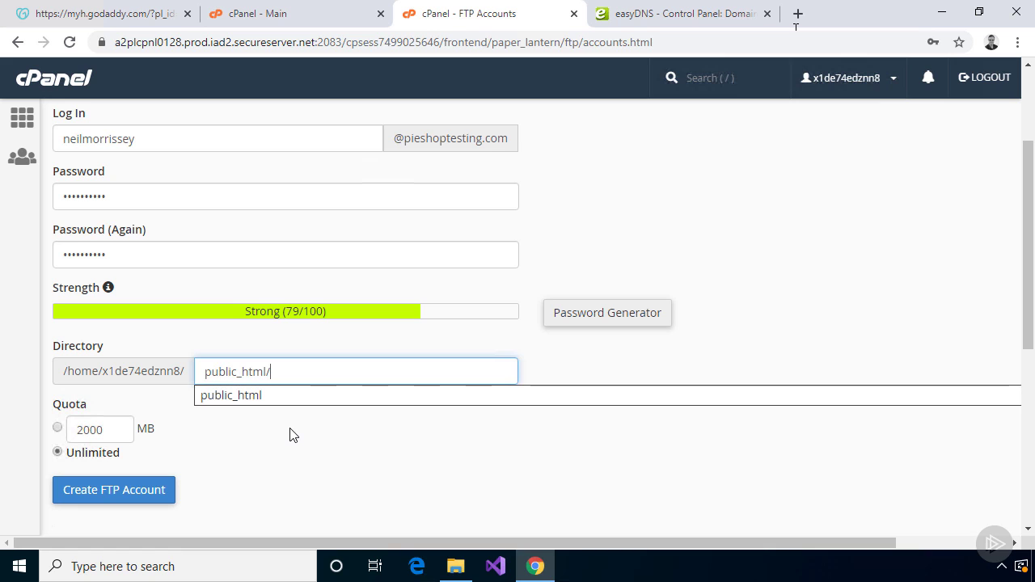
{"action": "left_click", "coordinate": [293, 435]}
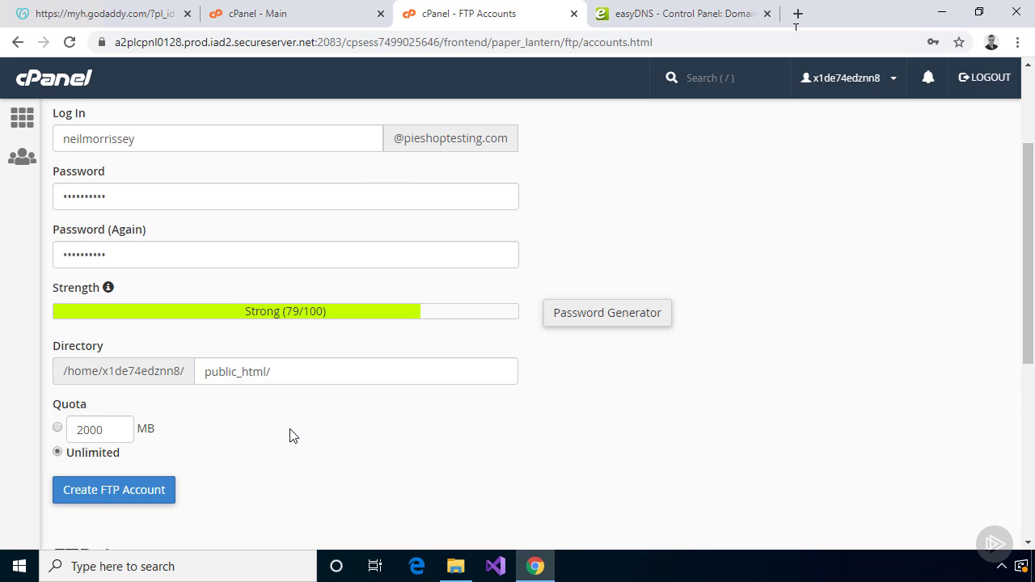
{"action": "left_click", "coordinate": [142, 496]}
{"action": "scroll", "coordinate": [233, 479], "scroll_direction": "down", "scroll_amount": 4}
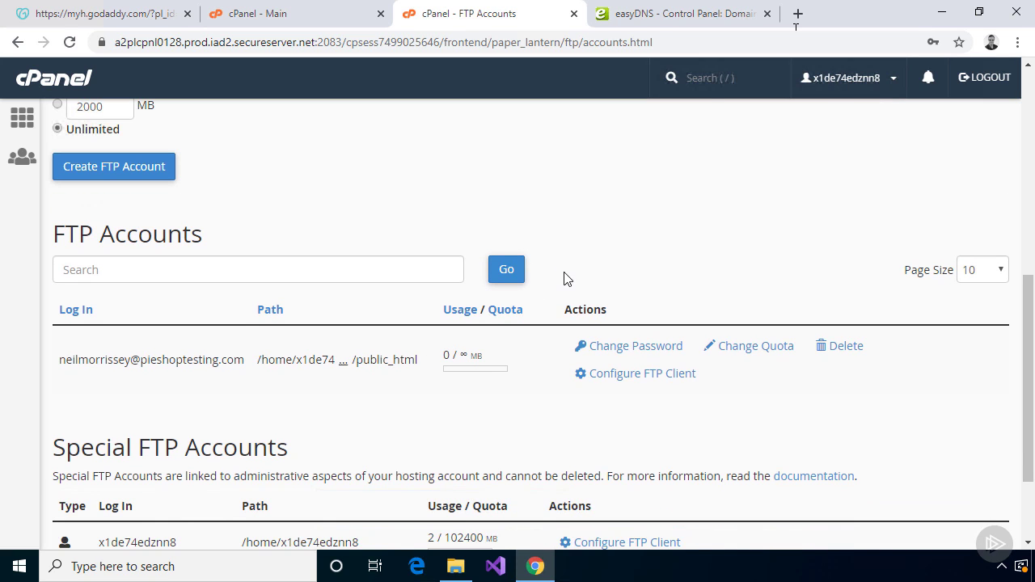
Search 'filezilla download' and download the free FileZilla Client installer for Windows 64bit
{"action": "left_click", "coordinate": [797, 14]}
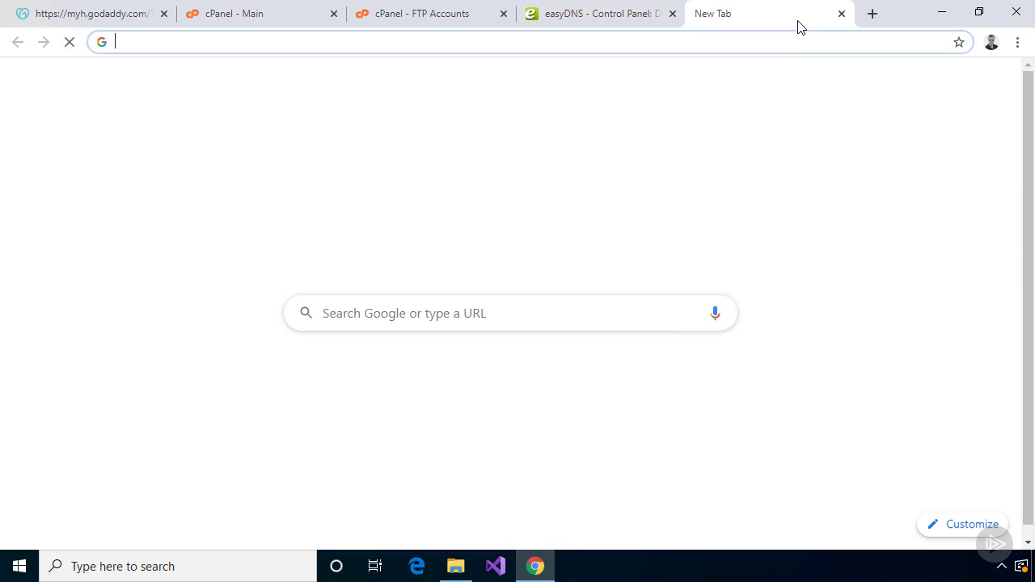
{"action": "type", "text": "filezilla"}
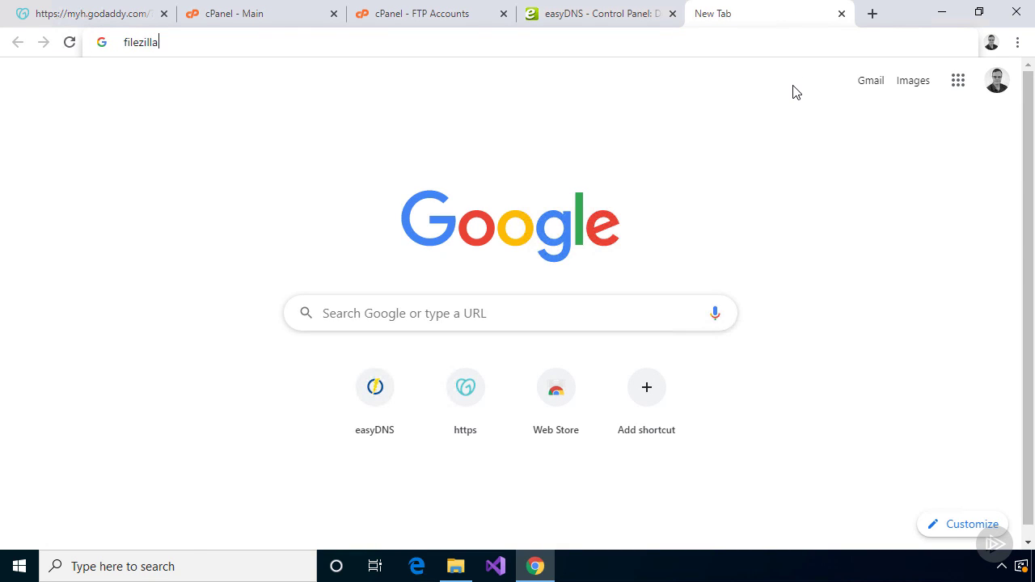
{"action": "key", "text": "Down"}
{"action": "key", "text": "Return"}
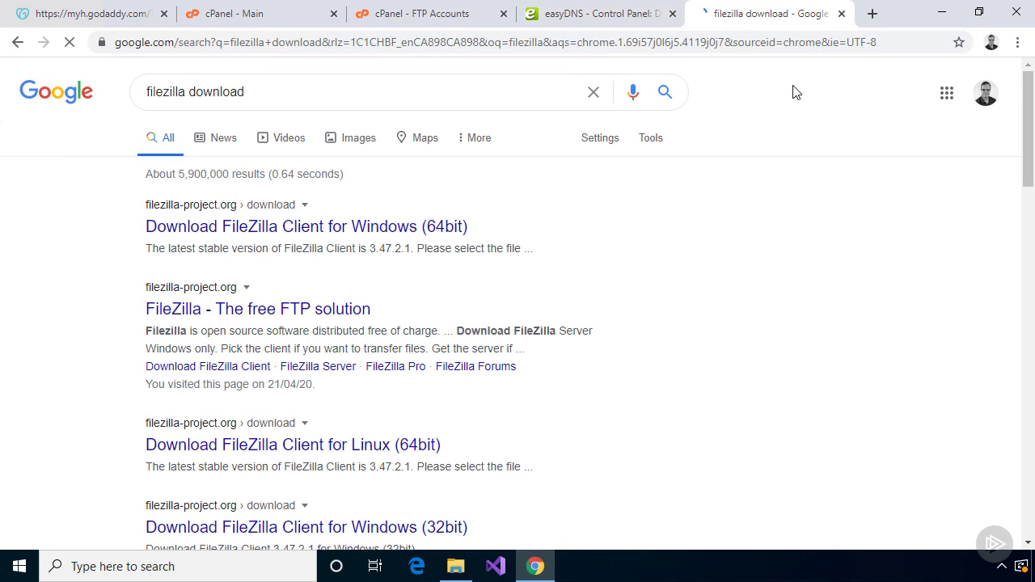
{"action": "left_click", "coordinate": [414, 229]}
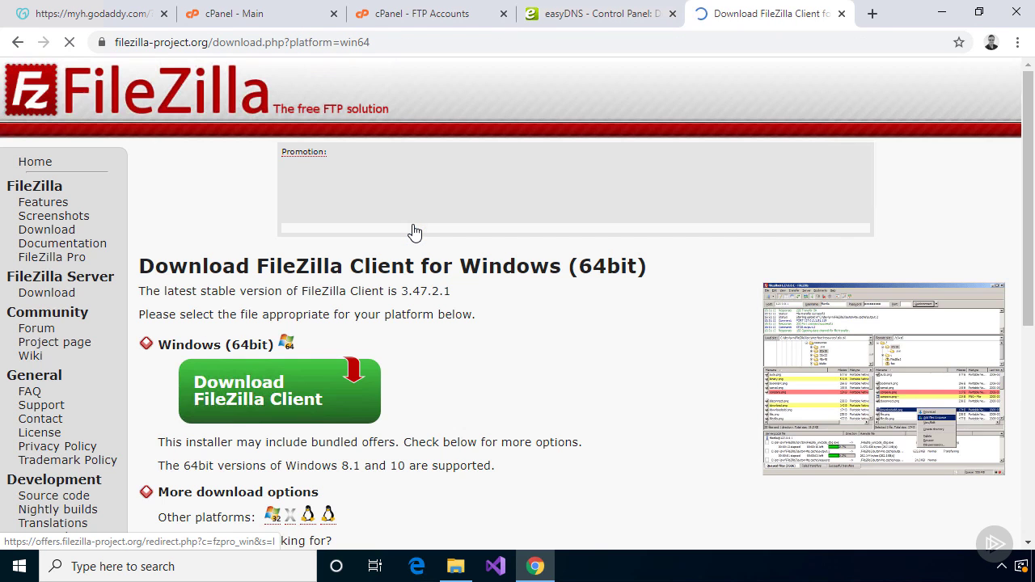
{"action": "left_click", "coordinate": [272, 404]}
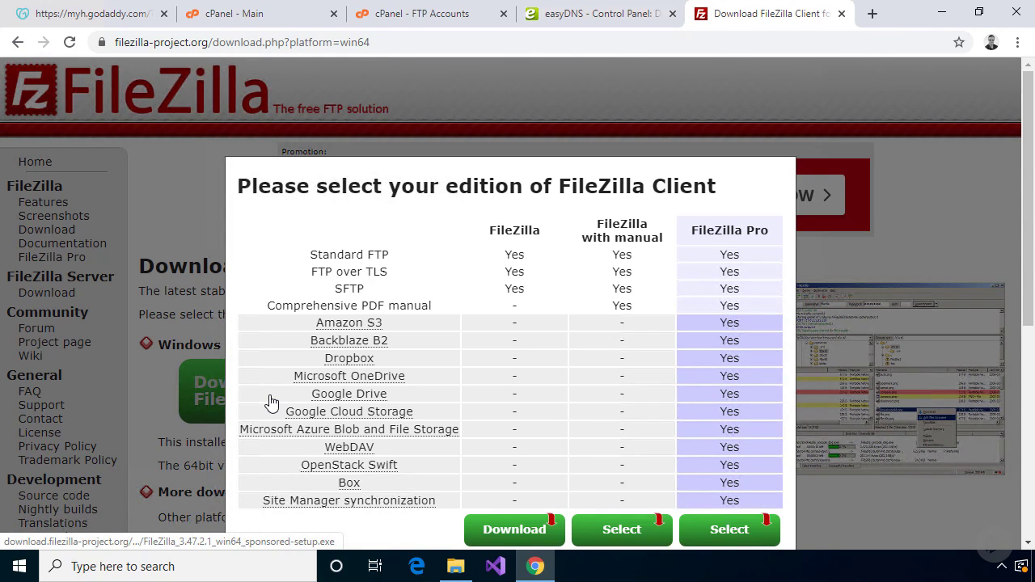
{"action": "left_click", "coordinate": [523, 533]}
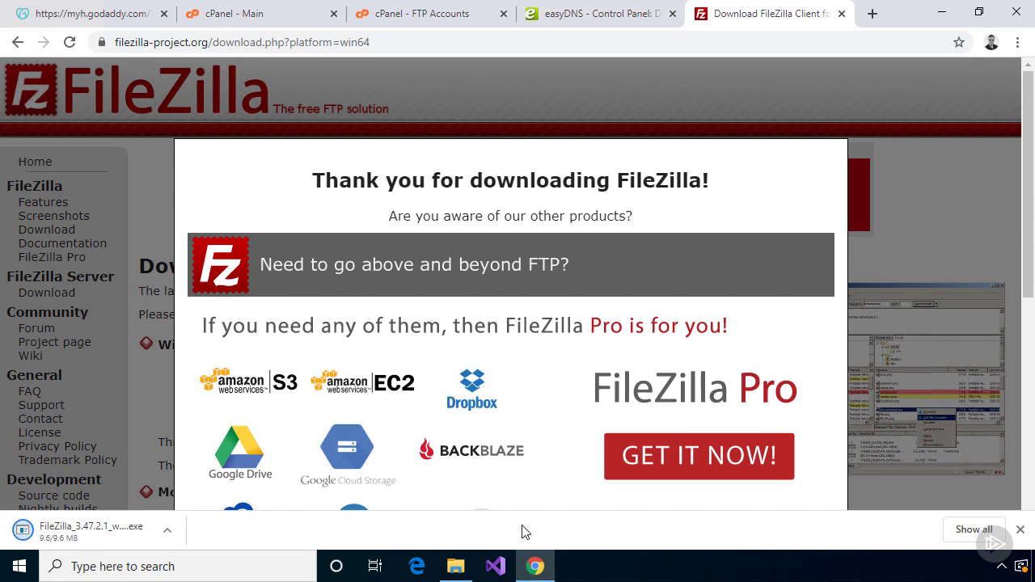
Run the FileZilla 3.47.2.1 installer through setup, dismiss the welcome message, and maximize FileZilla
{"action": "left_click", "coordinate": [123, 530]}
{"action": "left_click", "coordinate": [409, 397]}
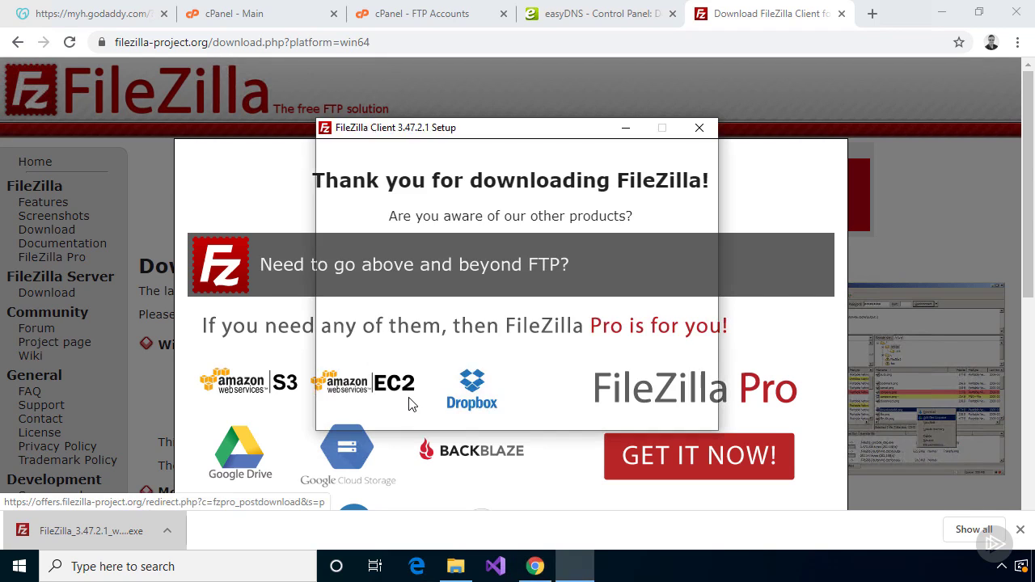
{"action": "left_click", "coordinate": [604, 413]}
{"action": "left_click", "coordinate": [604, 413]}
{"action": "left_click", "coordinate": [604, 413]}
{"action": "left_click", "coordinate": [604, 413]}
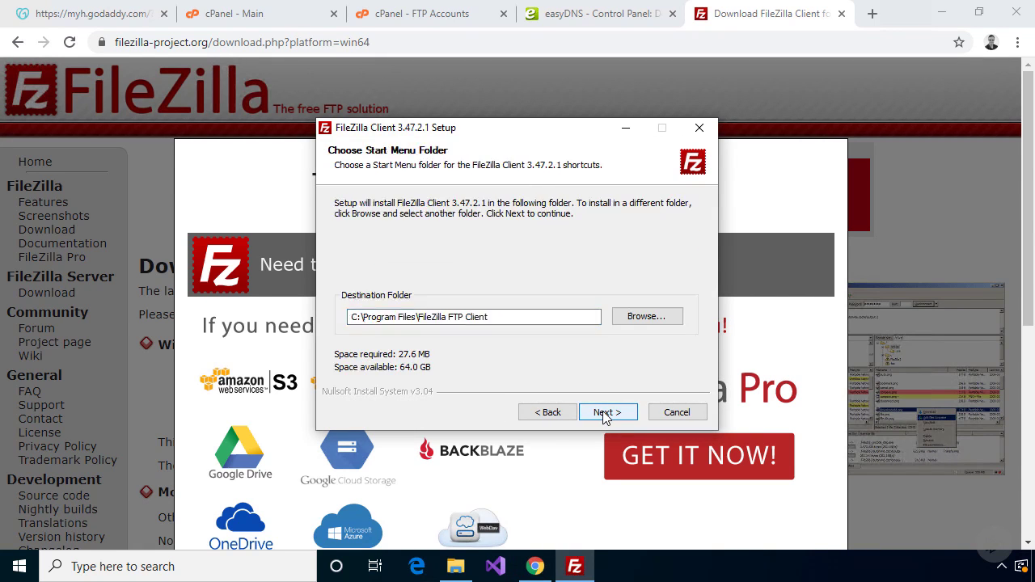
{"action": "left_click", "coordinate": [604, 413]}
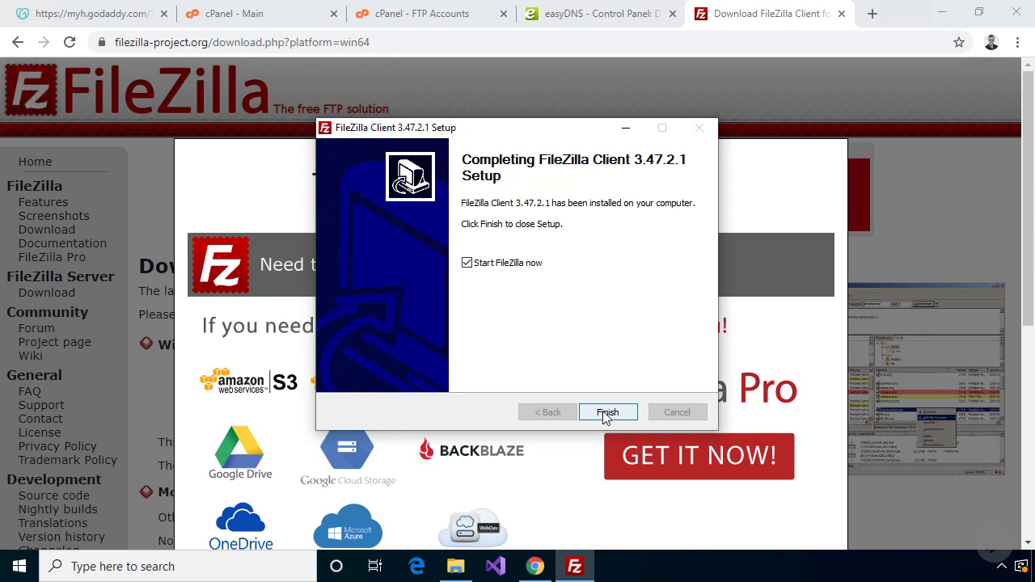
{"action": "left_click", "coordinate": [608, 413]}
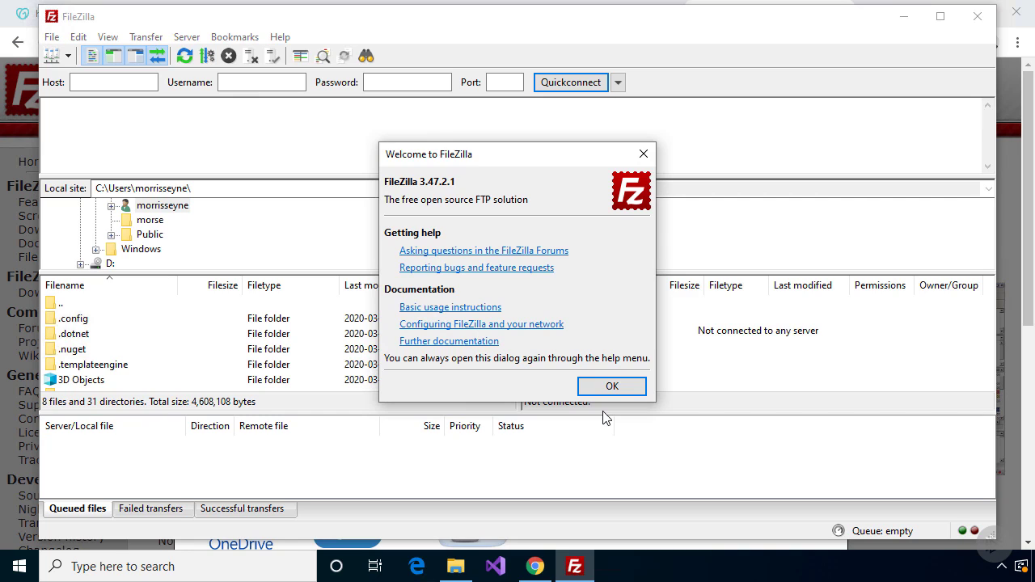
{"action": "left_click", "coordinate": [612, 387]}
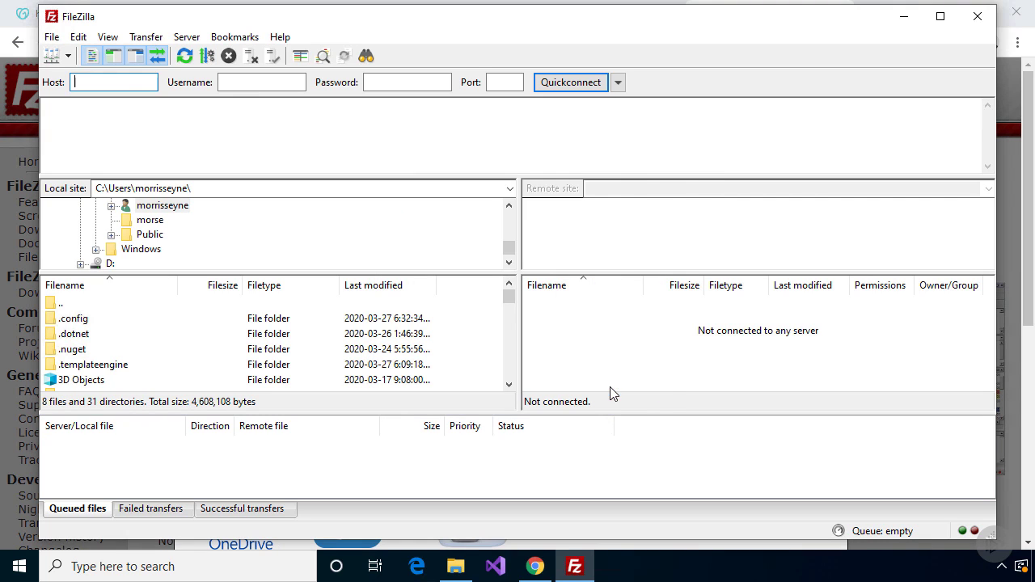
{"action": "left_click", "coordinate": [940, 17]}
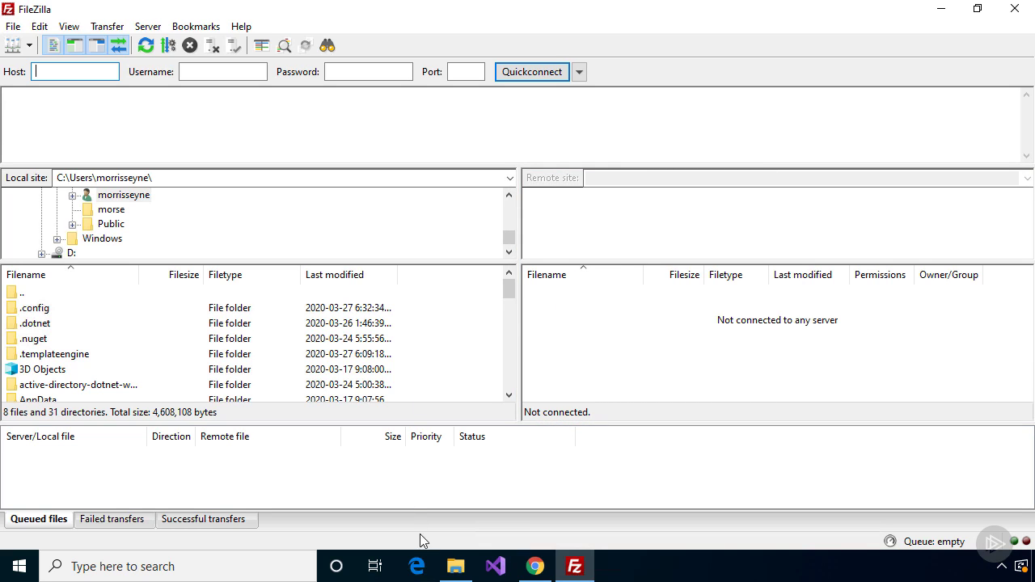
{"action": "left_click", "coordinate": [533, 566]}
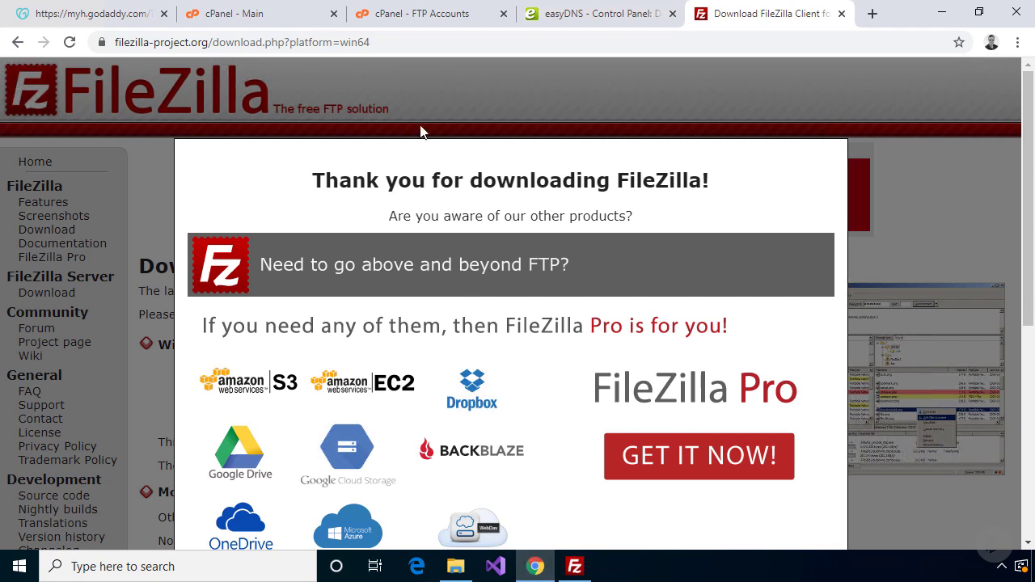
Show the FTP client settings (ftp.pieshoptesting.com, port 21), then find dedicated IP 107.180.3.163
{"action": "left_click", "coordinate": [413, 16]}
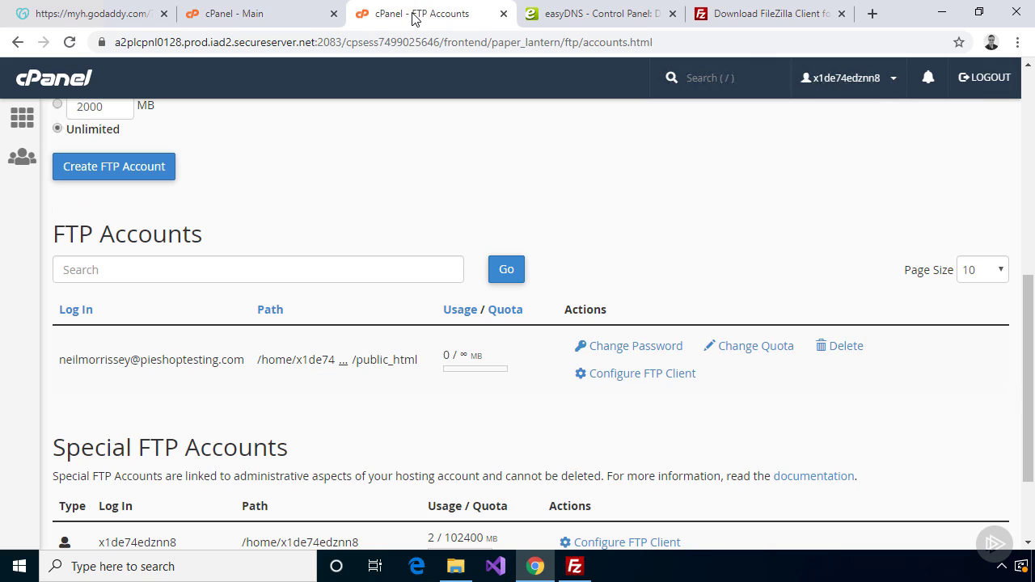
{"action": "left_click", "coordinate": [620, 376]}
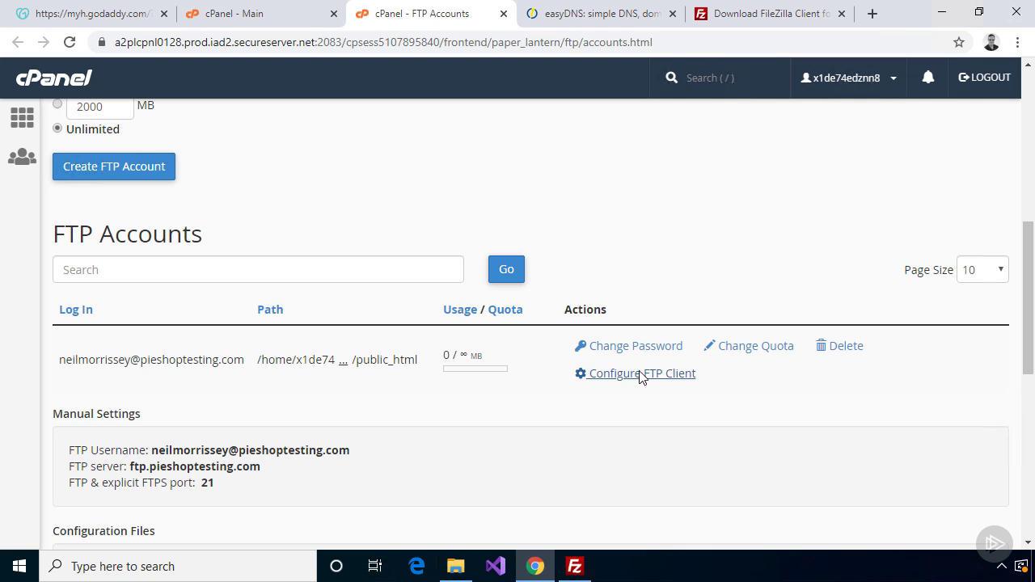
{"action": "left_click", "coordinate": [283, 16]}
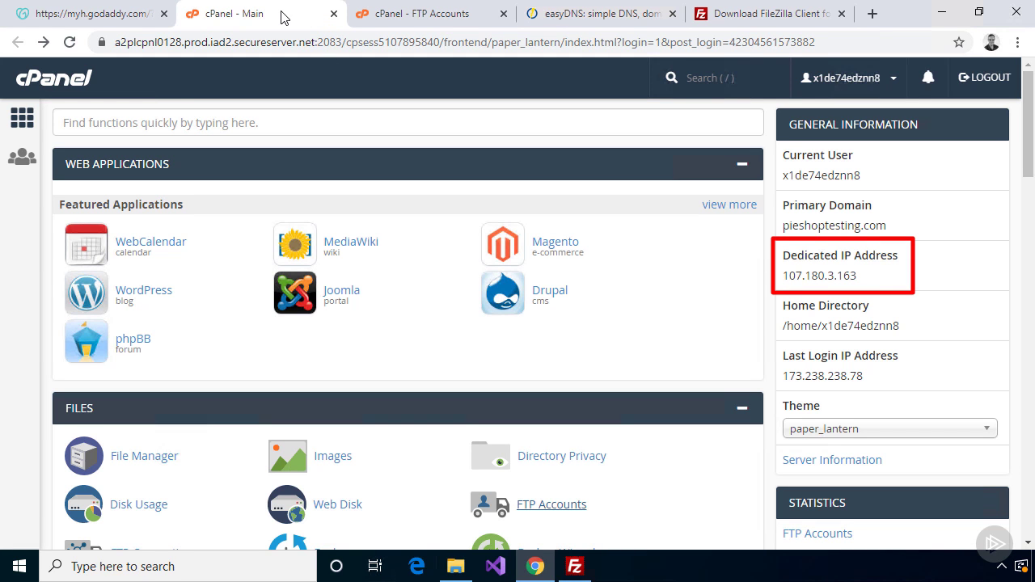
Find Notepad in Windows search and run it as administrator
{"action": "left_click", "coordinate": [176, 561]}
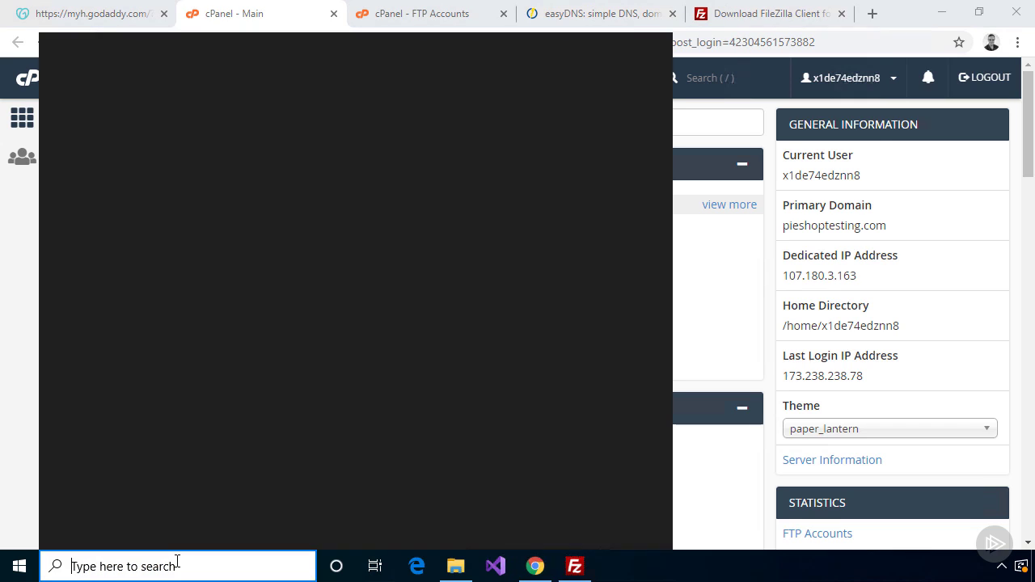
{"action": "type", "text": "note"}
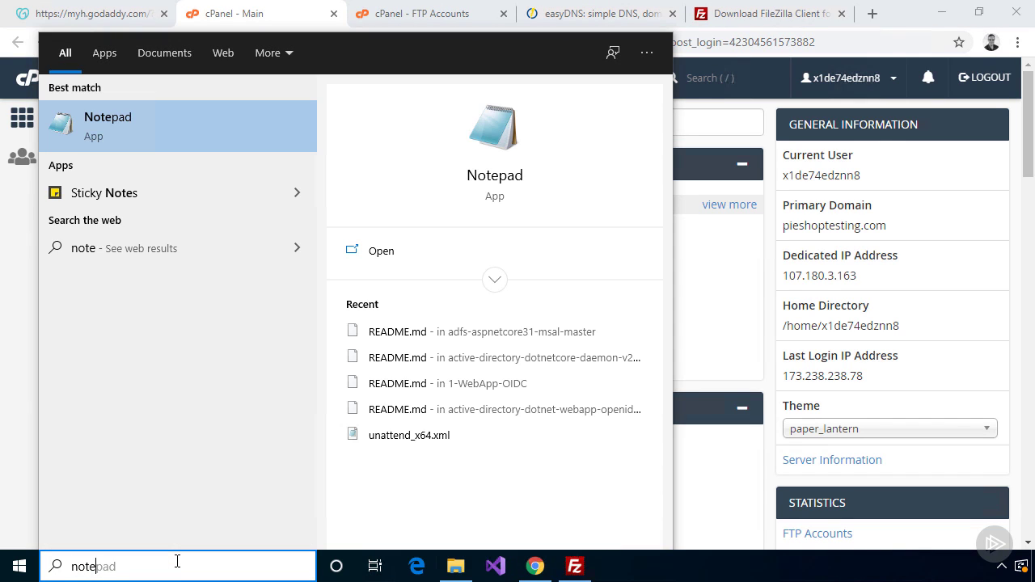
{"action": "type", "text": "pad"}
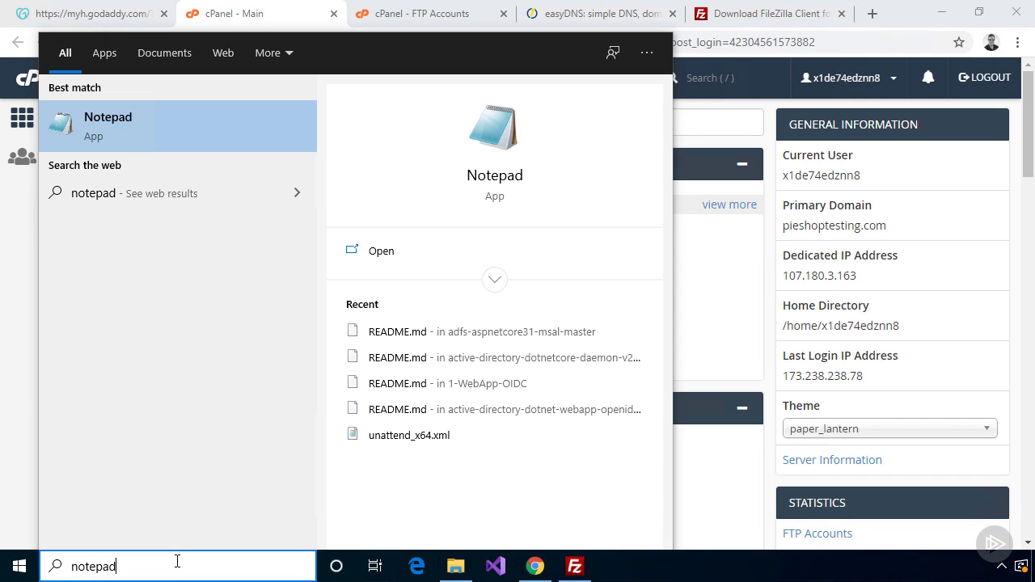
{"action": "right_click", "coordinate": [161, 135]}
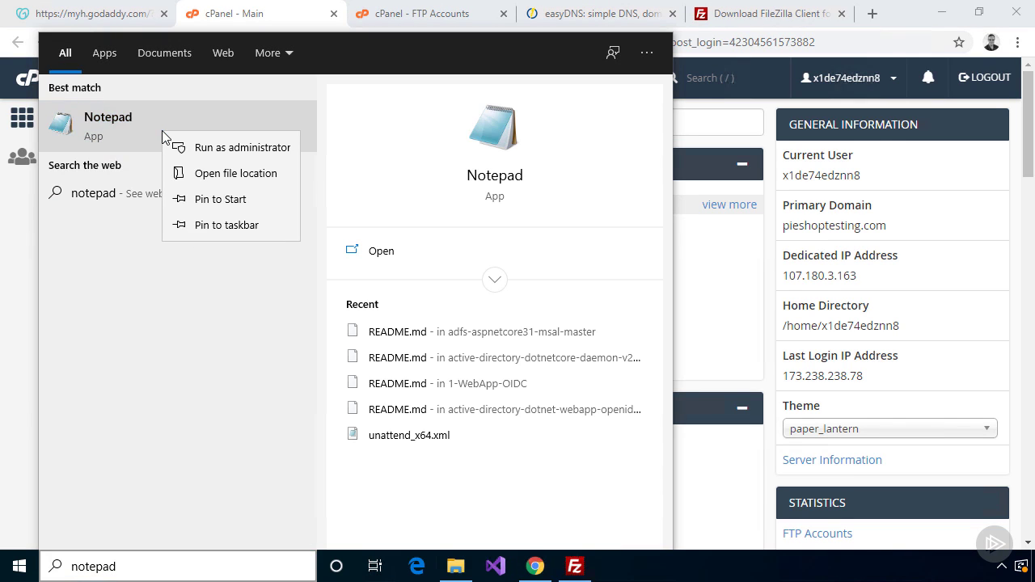
{"action": "left_click", "coordinate": [203, 154]}
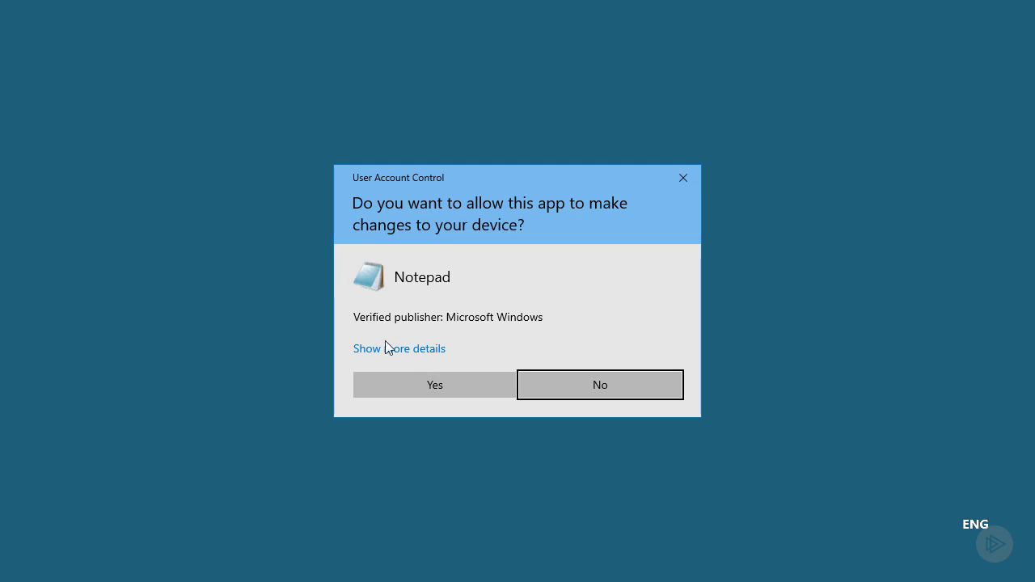
{"action": "left_click", "coordinate": [405, 380]}
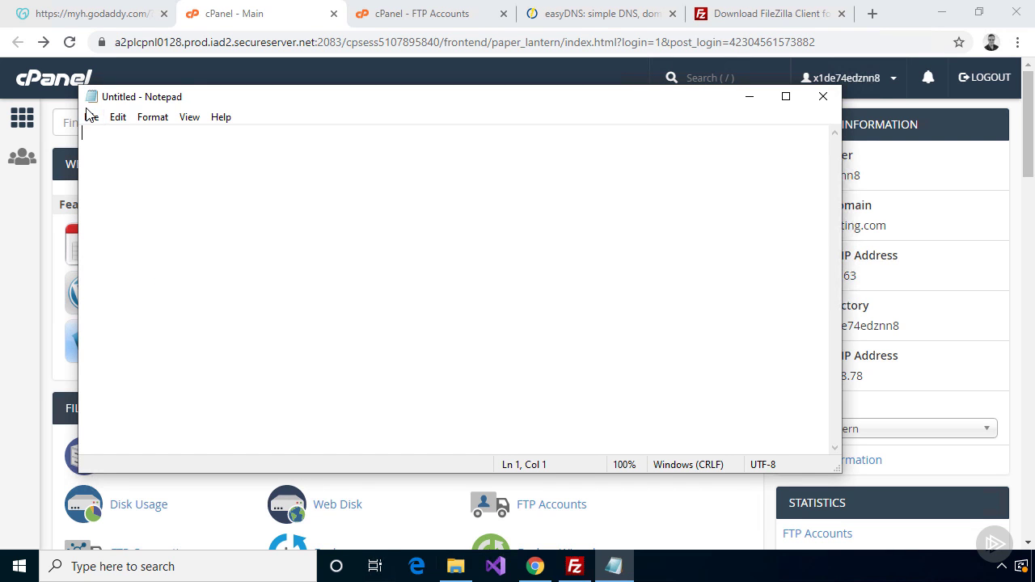
Browse the Open dialog to C:\Windows\System32\drivers\etc
{"action": "left_click", "coordinate": [91, 117]}
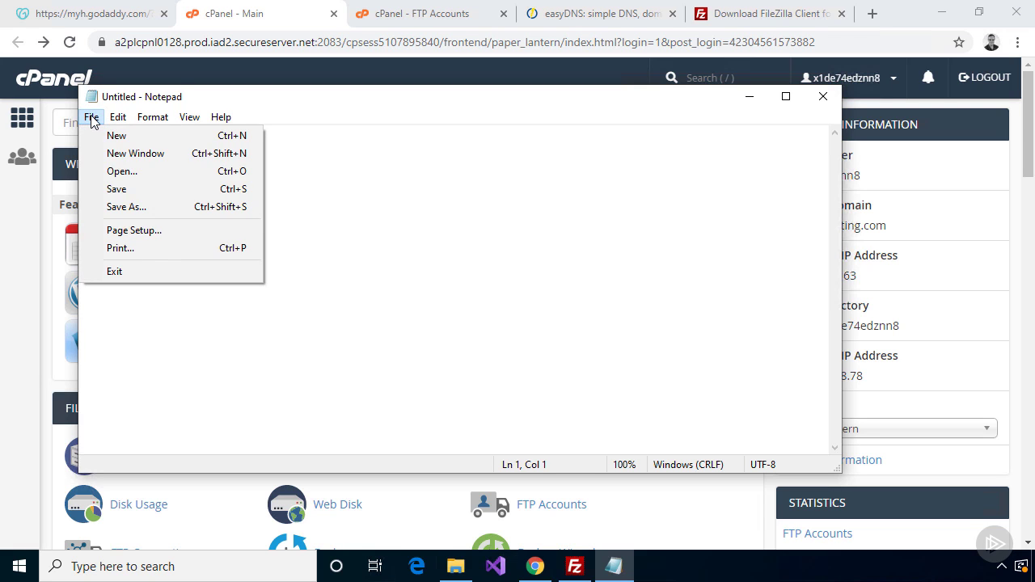
{"action": "left_click", "coordinate": [119, 170]}
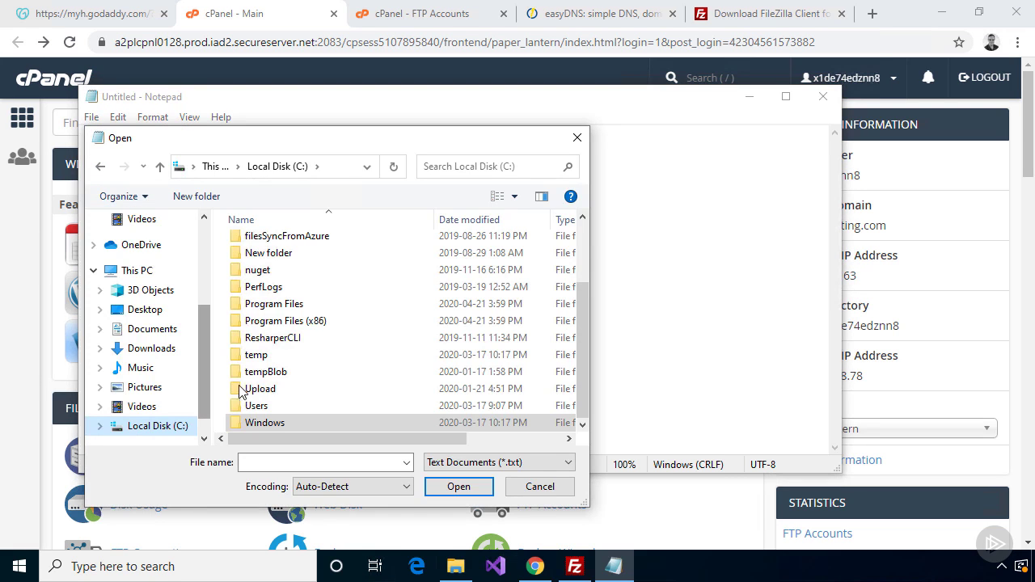
{"action": "double_click", "coordinate": [262, 422]}
{"action": "scroll", "coordinate": [579, 274], "scroll_direction": "down", "scroll_amount": 19}
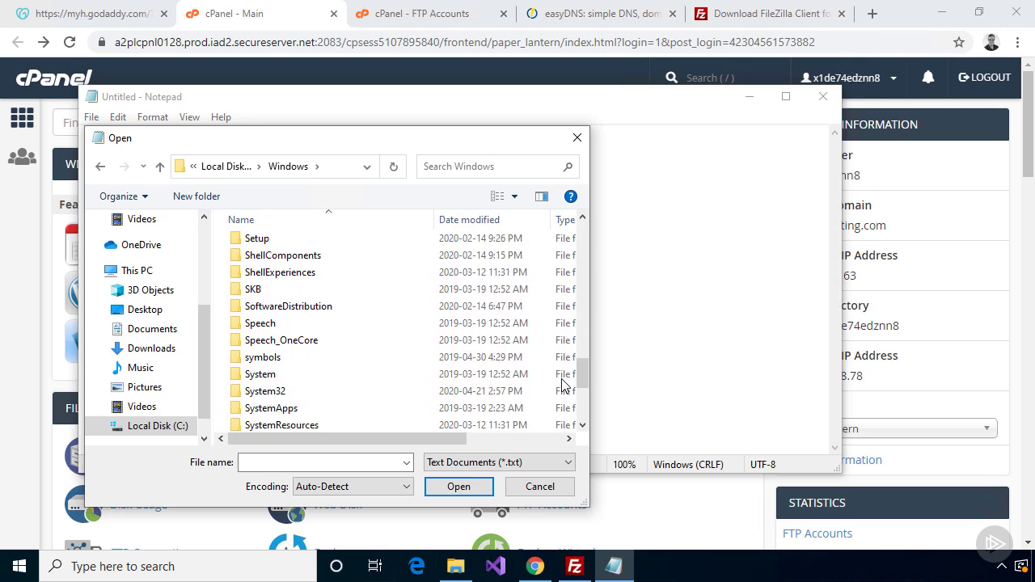
{"action": "double_click", "coordinate": [358, 393]}
{"action": "left_click_drag", "start_coordinate": [580, 233], "coordinate": [578, 270]}
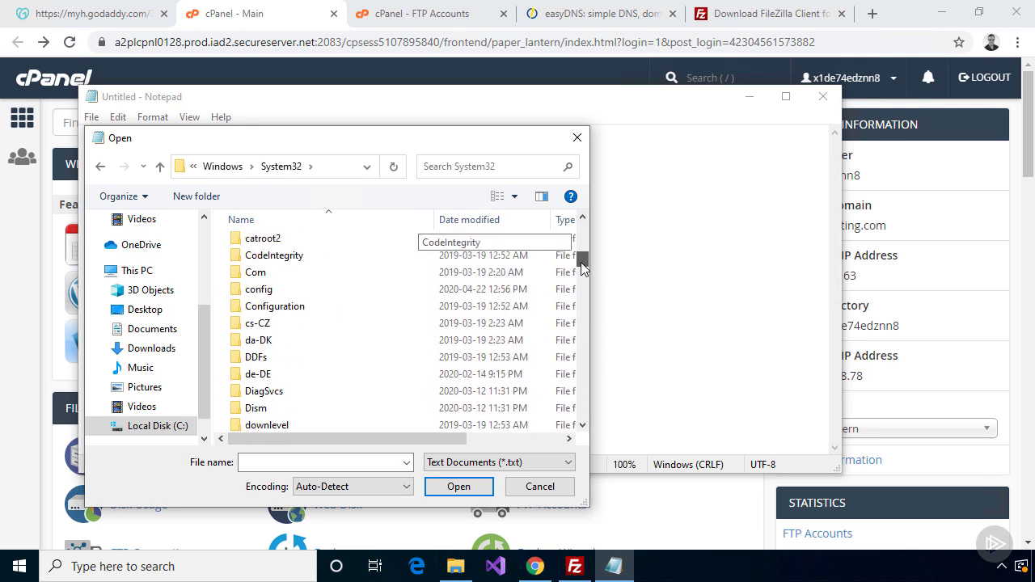
{"action": "scroll", "coordinate": [375, 307], "scroll_direction": "down", "scroll_amount": 3}
{"action": "double_click", "coordinate": [375, 307]}
{"action": "double_click", "coordinate": [352, 279]}
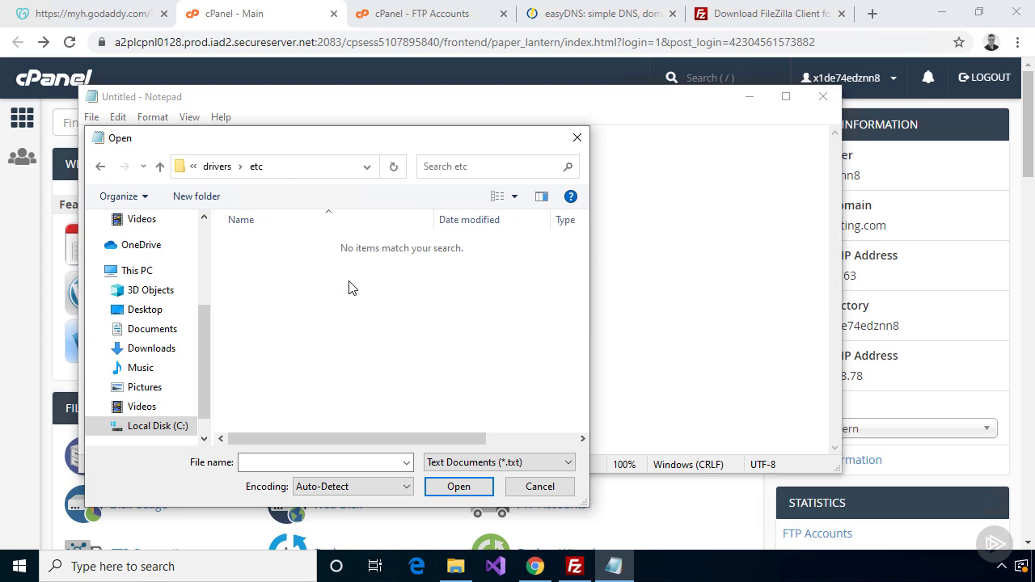
List All Files (*.*), open the hosts file, and maximize Notepad
{"action": "left_click", "coordinate": [450, 462]}
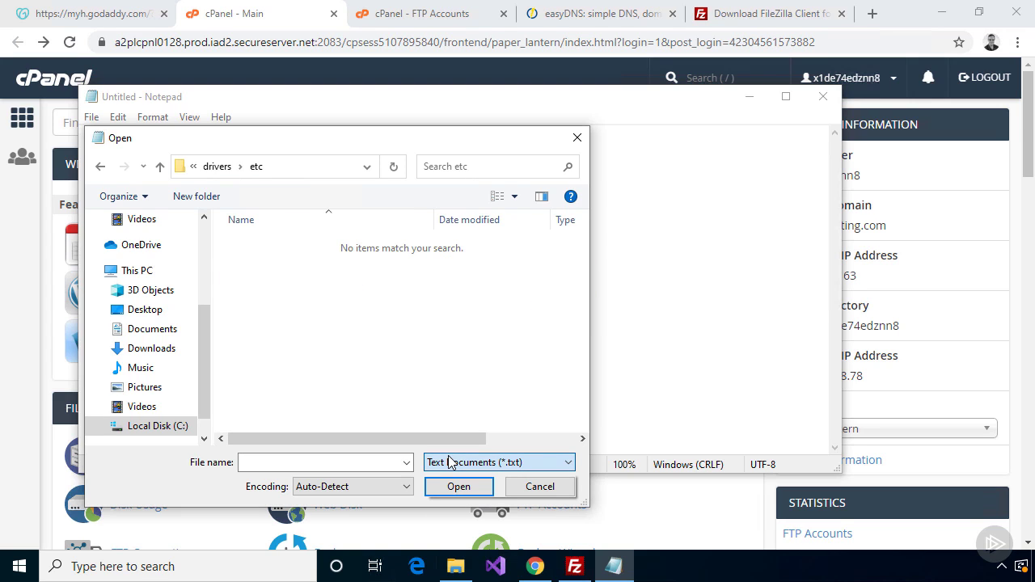
{"action": "left_click", "coordinate": [450, 461]}
{"action": "left_click", "coordinate": [461, 491]}
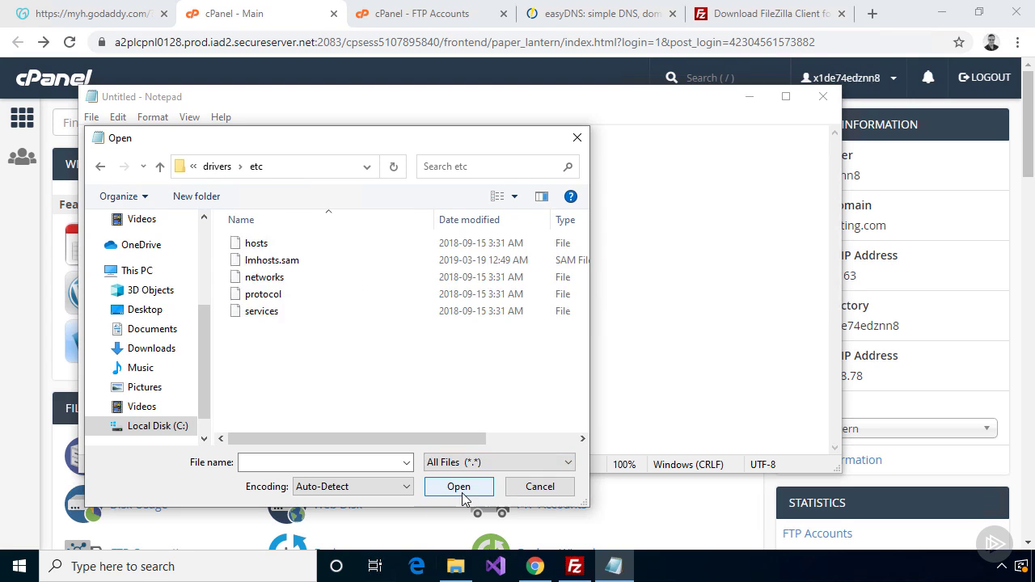
{"action": "left_click", "coordinate": [265, 247]}
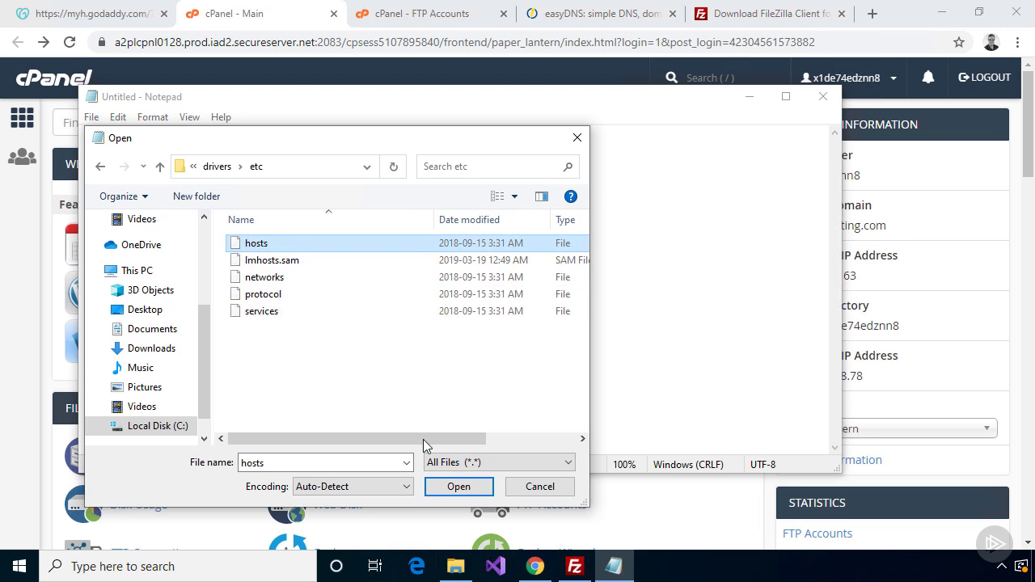
{"action": "left_click", "coordinate": [457, 487]}
{"action": "left_click", "coordinate": [788, 99]}
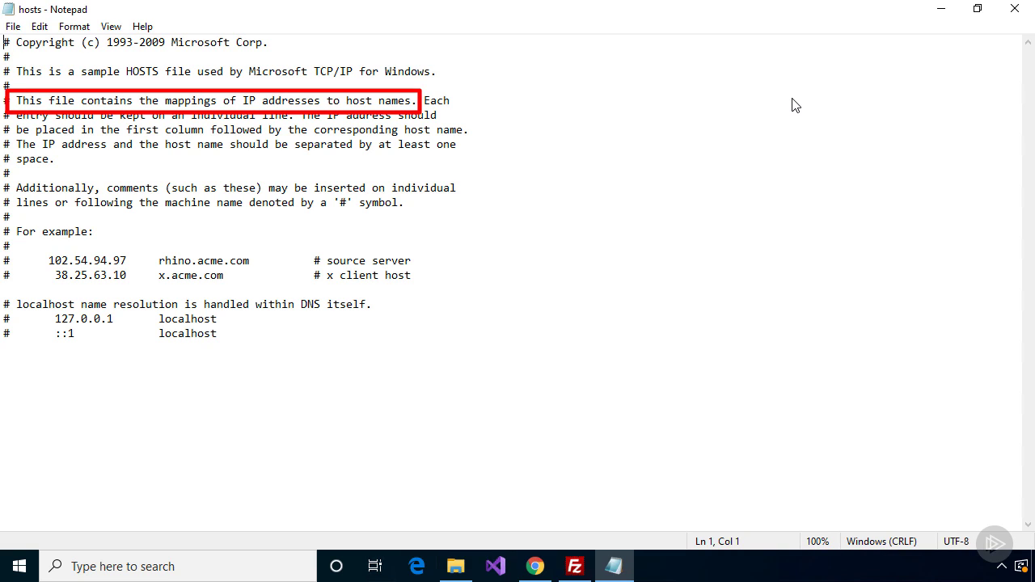
Add hosts entries mapping 107.180.3.163 to pieshoptesting.com and ftp.pieshoptesting.com
{"action": "left_click", "coordinate": [508, 354]}
{"action": "key", "text": "Return"}
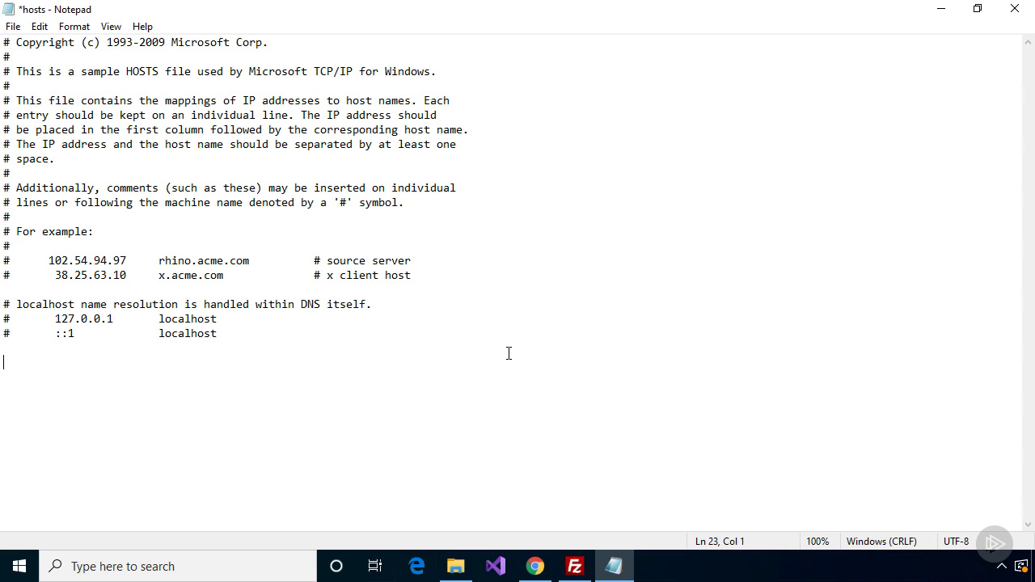
{"action": "type", "text": "107.180.3.163\tpieshop"}
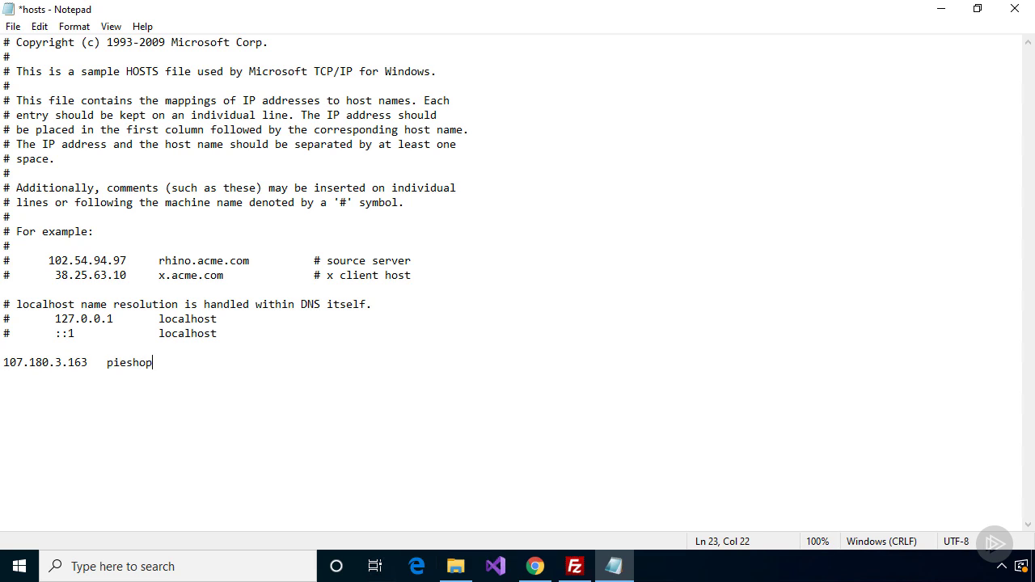
{"action": "type", "text": "testing.com"}
{"action": "key", "text": "Return"}
{"action": "type", "text": "107.180.3.1"}
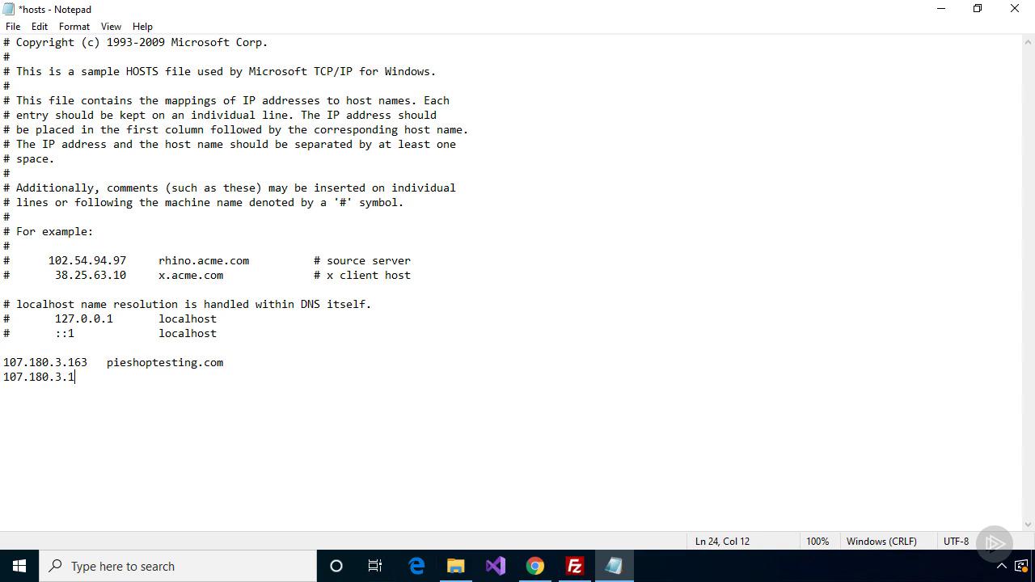
{"action": "type", "text": "63\tftp.pieshoptesting.com"}
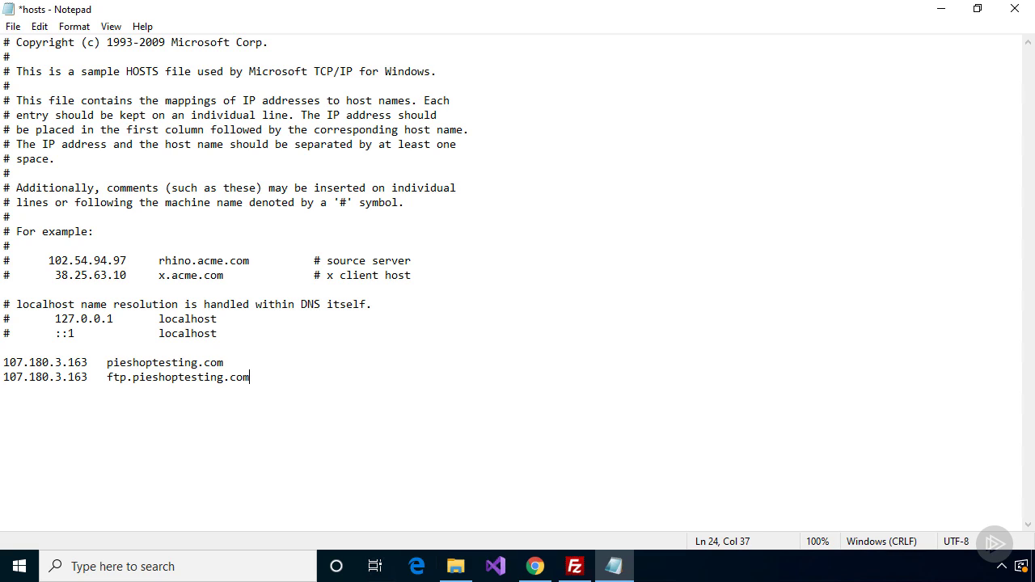
{"action": "key", "text": "Return"}
Save the hosts file, close Notepad, and return to cPanel's FTP Accounts page
{"action": "left_click", "coordinate": [13, 26]}
{"action": "left_click", "coordinate": [44, 100]}
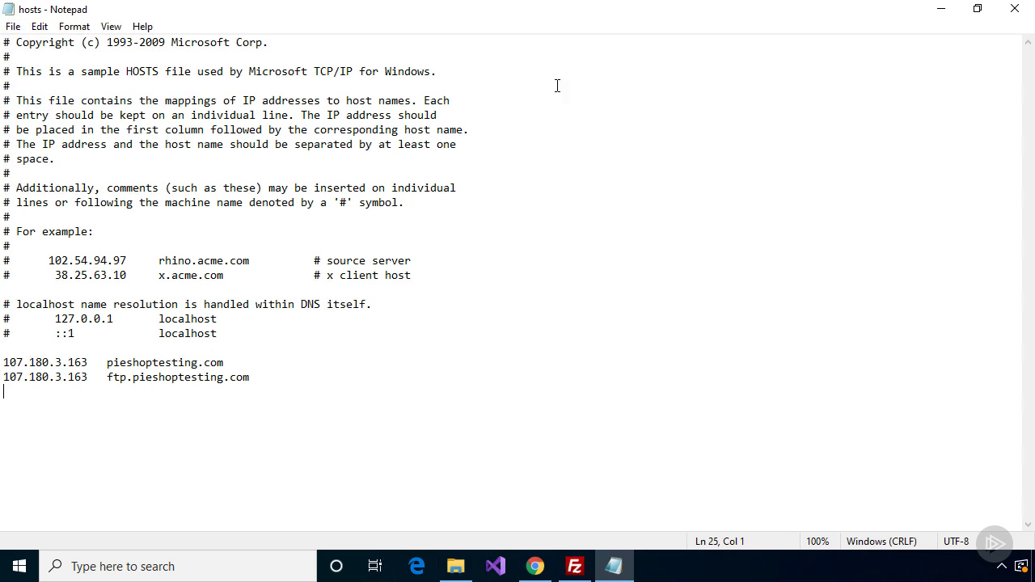
{"action": "left_click", "coordinate": [1013, 8]}
{"action": "left_click", "coordinate": [443, 15]}
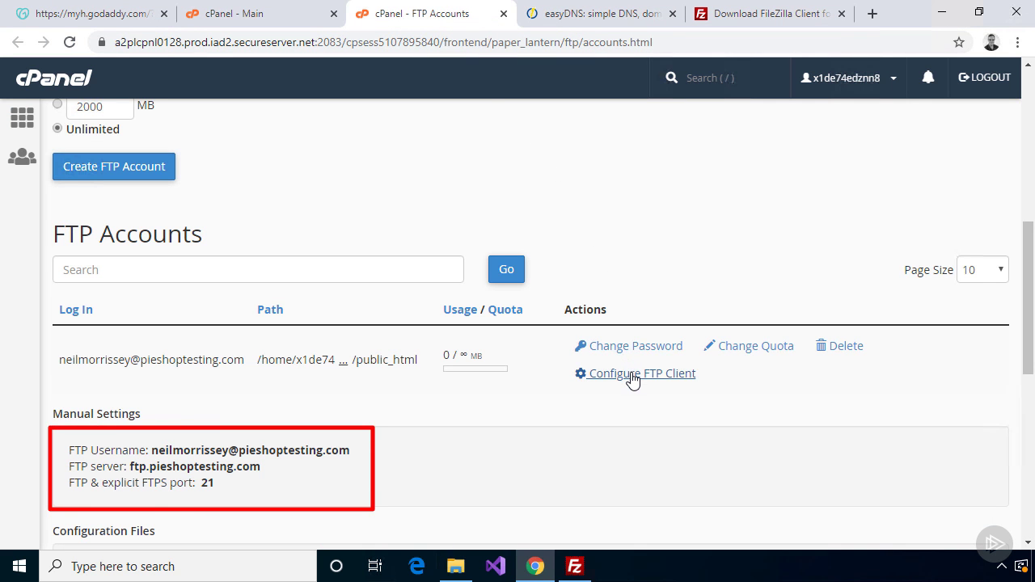
Quickconnect to host ftp.pieshoptesting.com on port 21 with the FTP account's username and password
{"action": "left_click", "coordinate": [575, 567]}
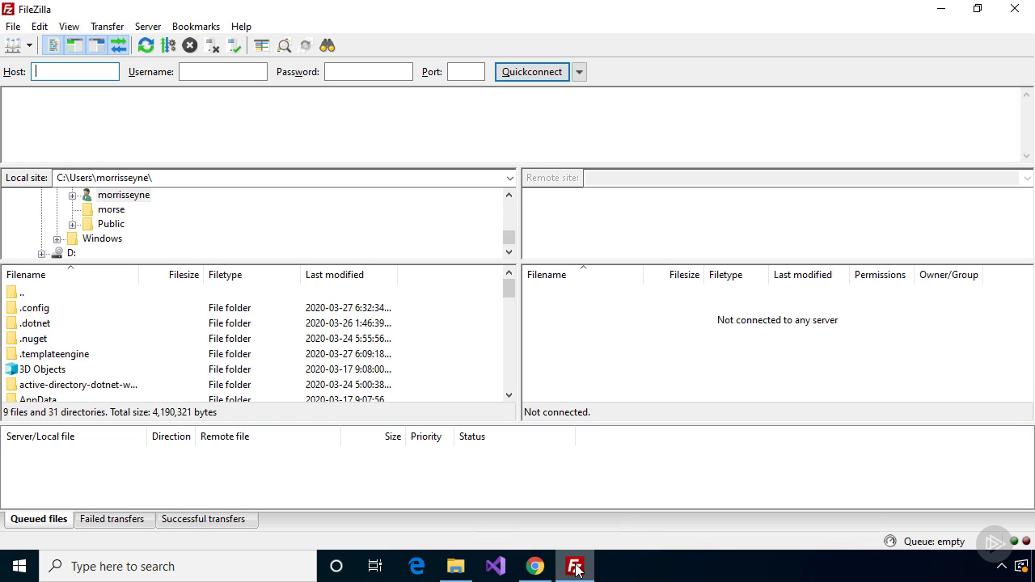
{"action": "type", "text": "ft"}
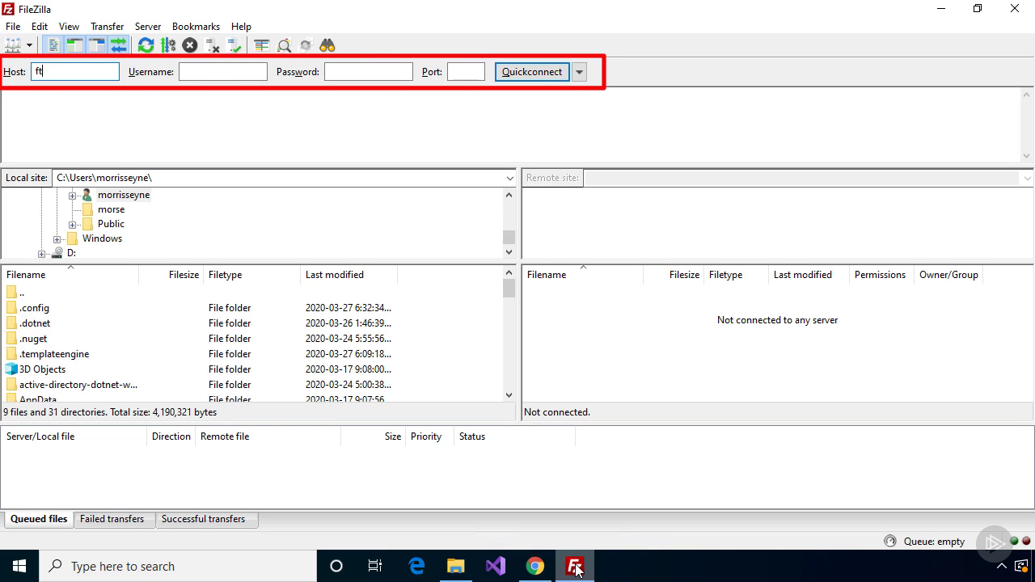
{"action": "type", "text": "p.pieshoptesting.com"}
{"action": "key", "text": "Tab"}
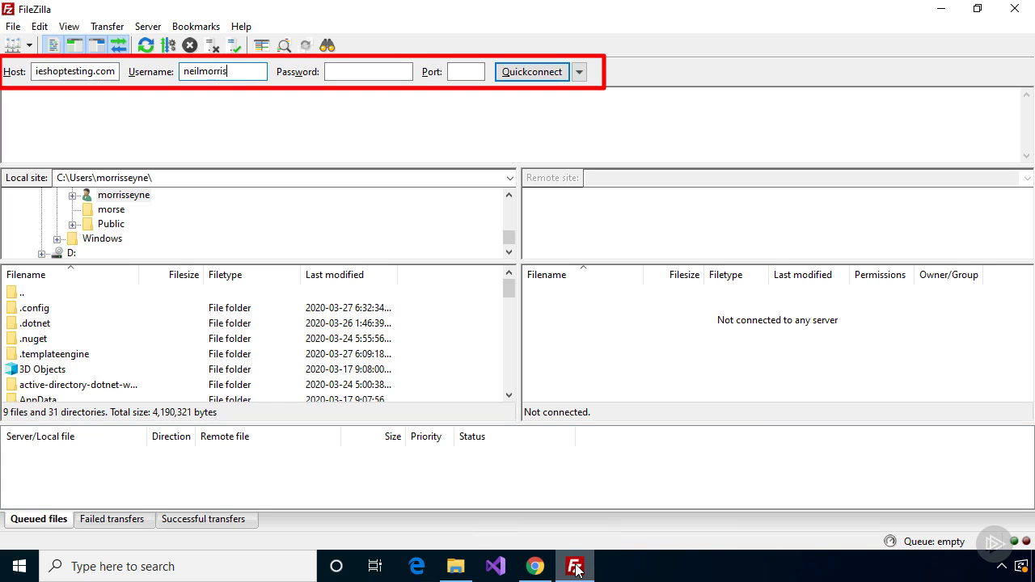
{"action": "key", "text": "Tab"}
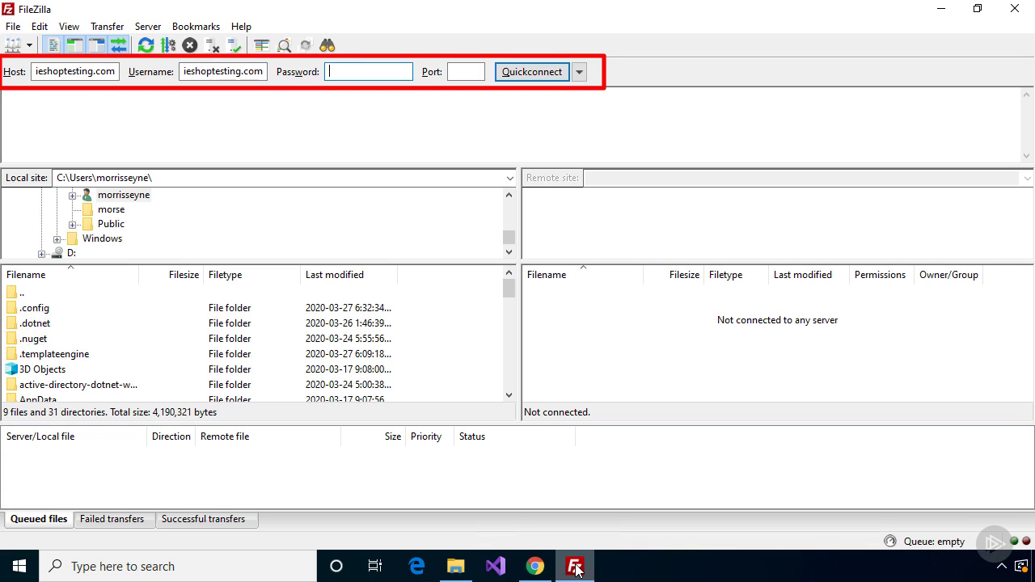
{"action": "type", "text": "••••••••••"}
{"action": "key", "text": "Tab"}
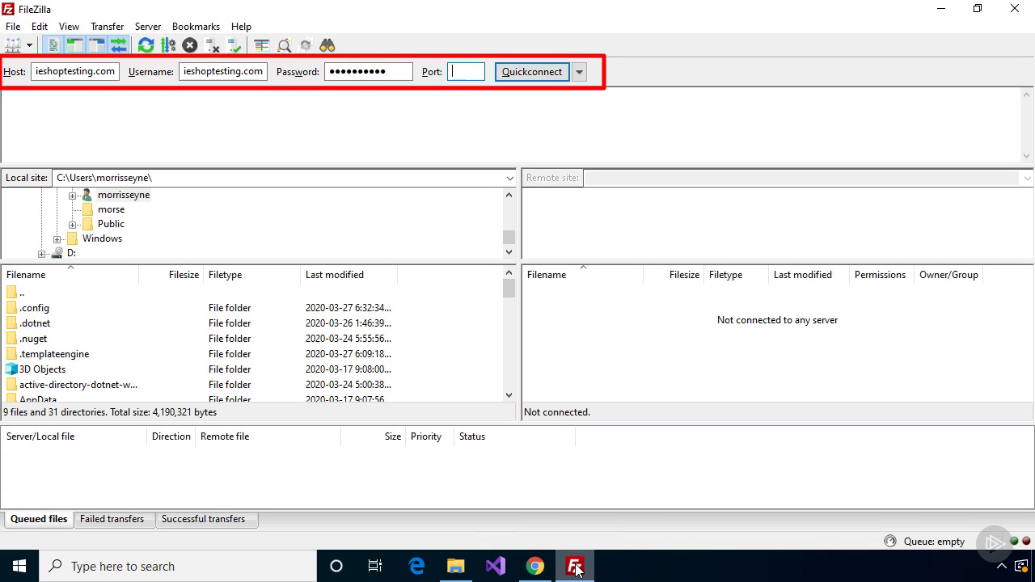
{"action": "type", "text": "21"}
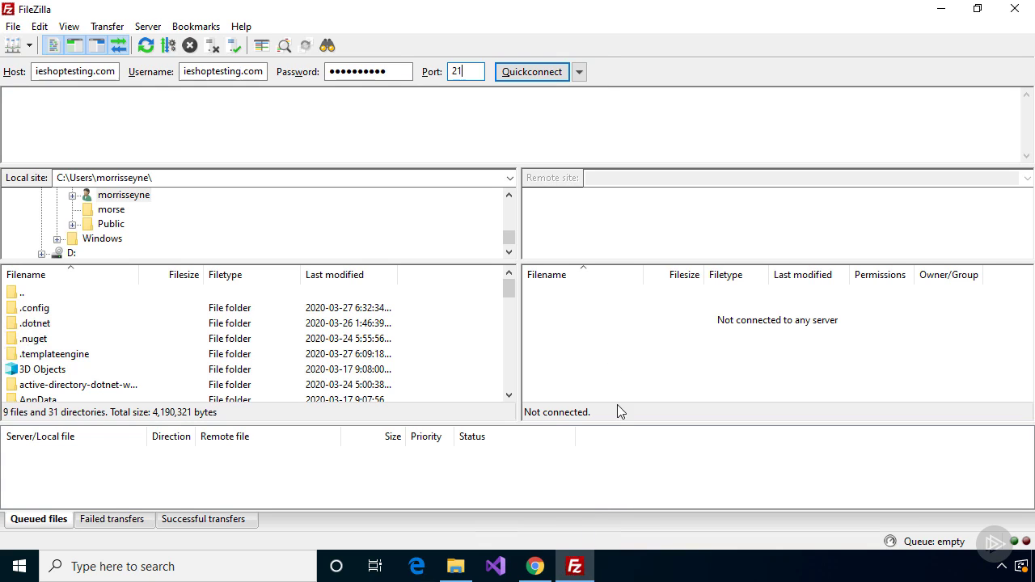
{"action": "key", "text": "Return"}
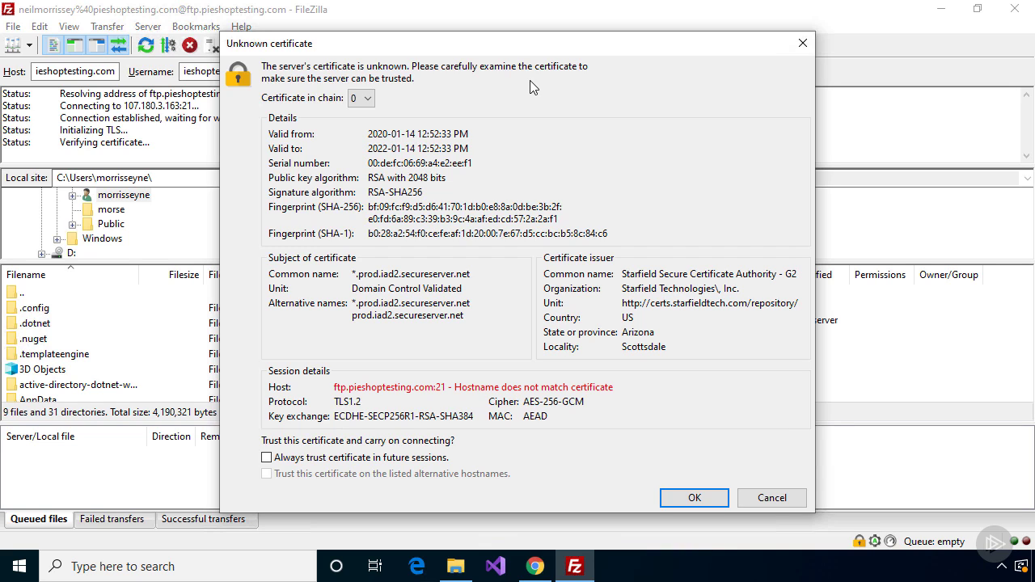
Accept the server certificate, then delete the pieshoptesting.com folder from the server root
{"action": "left_click", "coordinate": [693, 499]}
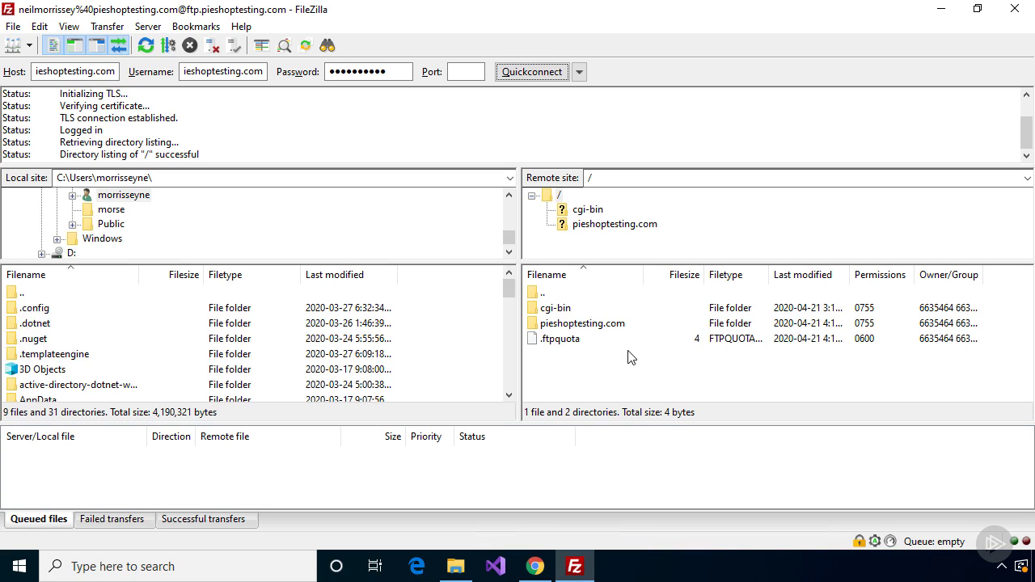
{"action": "left_click", "coordinate": [557, 325]}
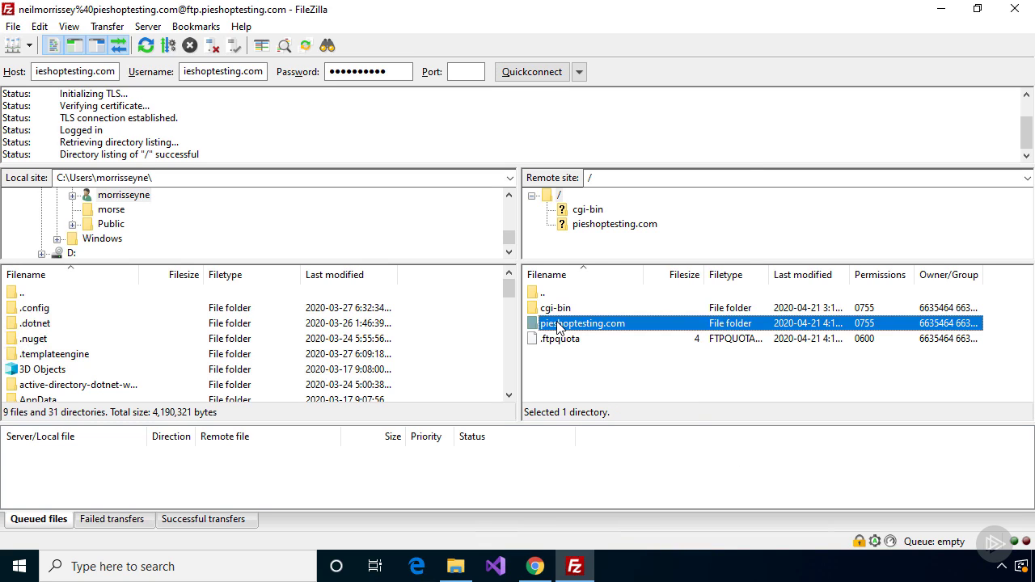
{"action": "right_click", "coordinate": [557, 325]}
{"action": "left_click", "coordinate": [590, 254]}
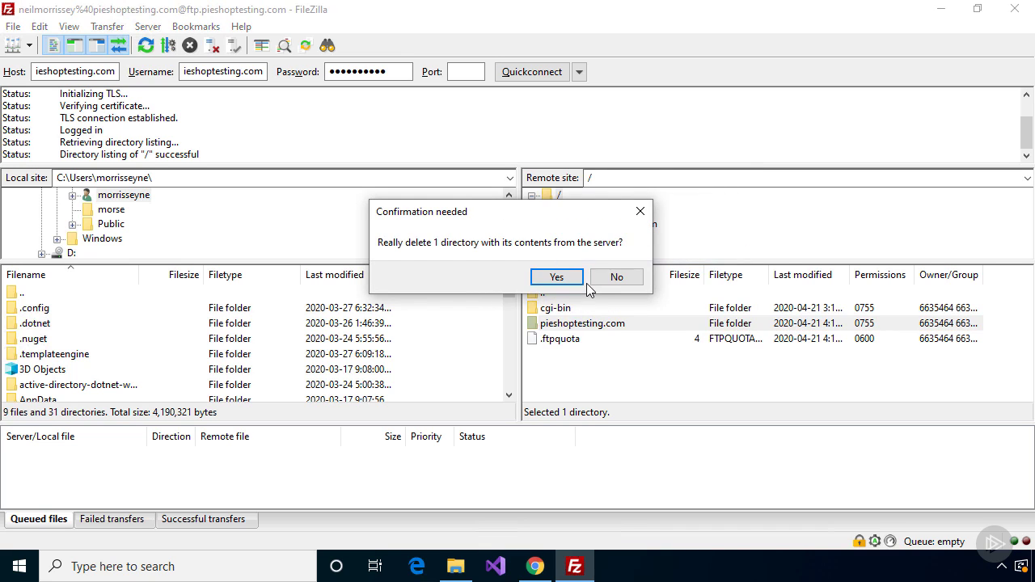
{"action": "left_click", "coordinate": [561, 280]}
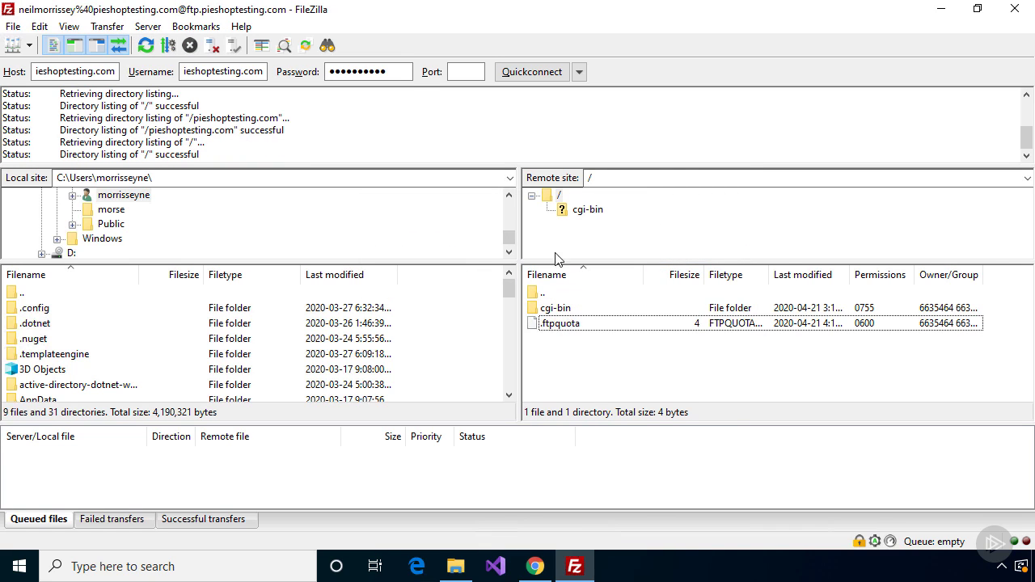
{"action": "scroll", "coordinate": [514, 198], "scroll_direction": "up", "scroll_amount": 5}
Open Desktop > website files locally and select everything from downloads through styles.css
{"action": "left_click", "coordinate": [36, 198]}
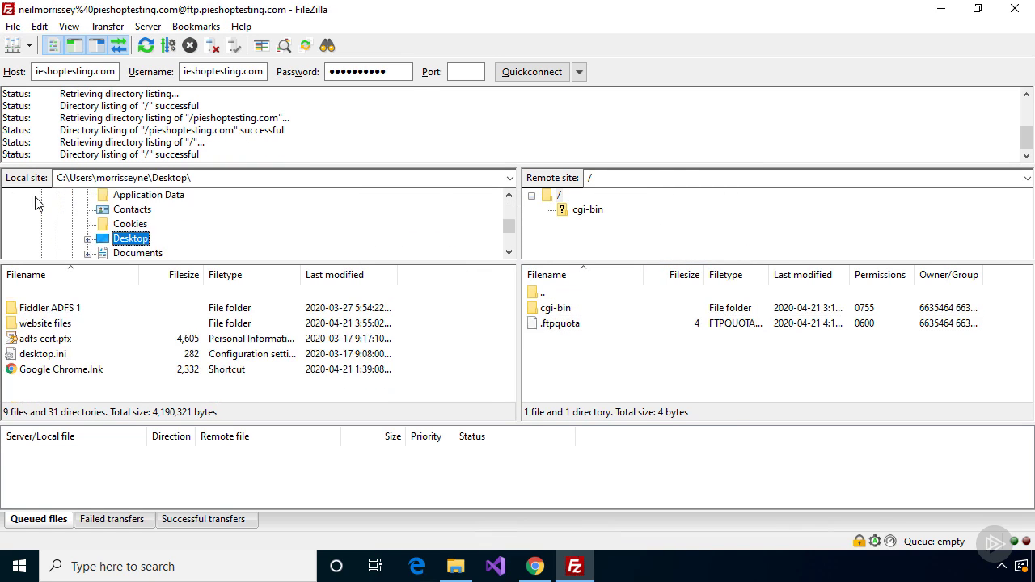
{"action": "left_click", "coordinate": [87, 239]}
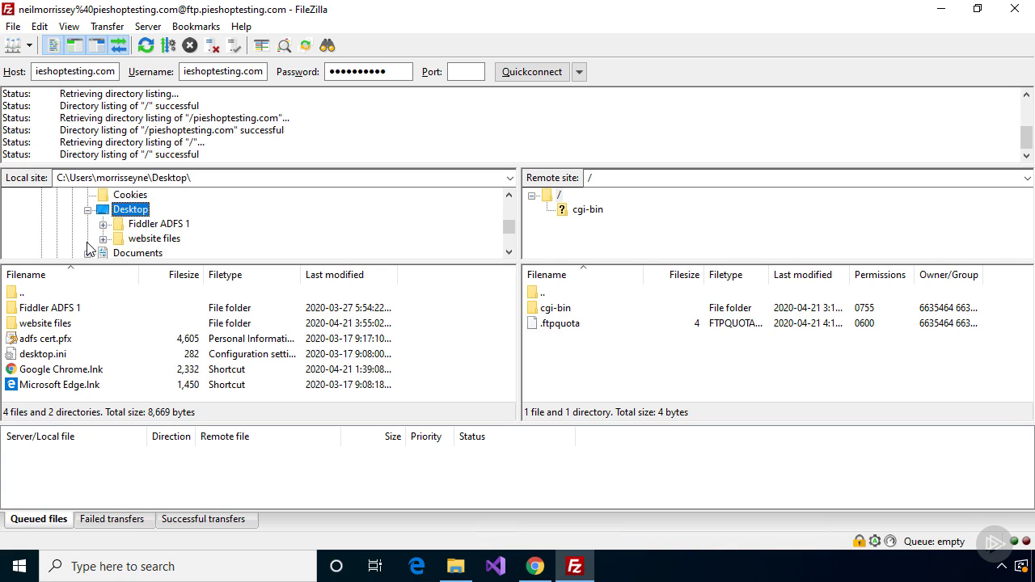
{"action": "left_click", "coordinate": [121, 240]}
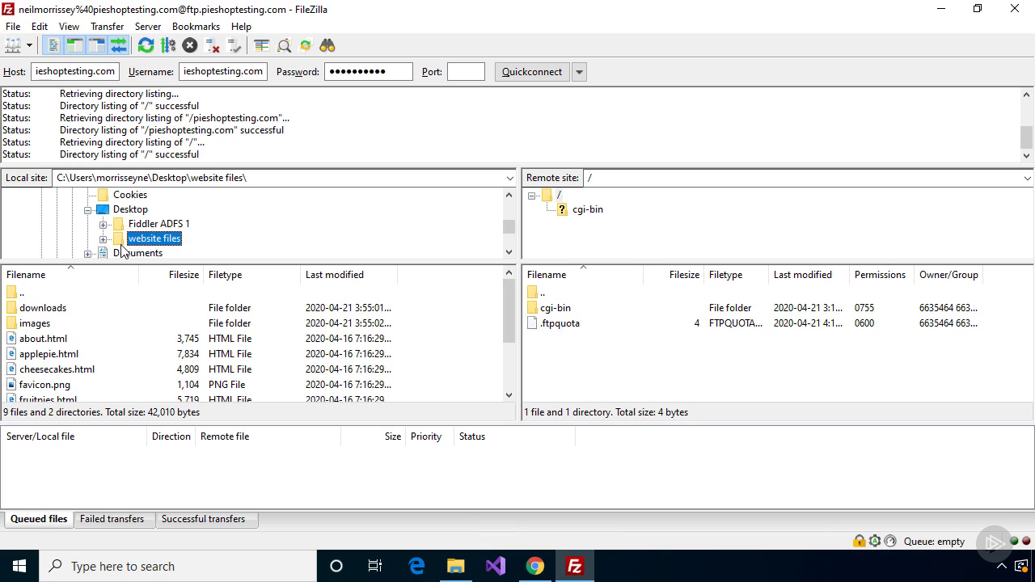
{"action": "left_click", "coordinate": [80, 312]}
{"action": "scroll", "coordinate": [79, 317], "scroll_direction": "down", "scroll_amount": 2}
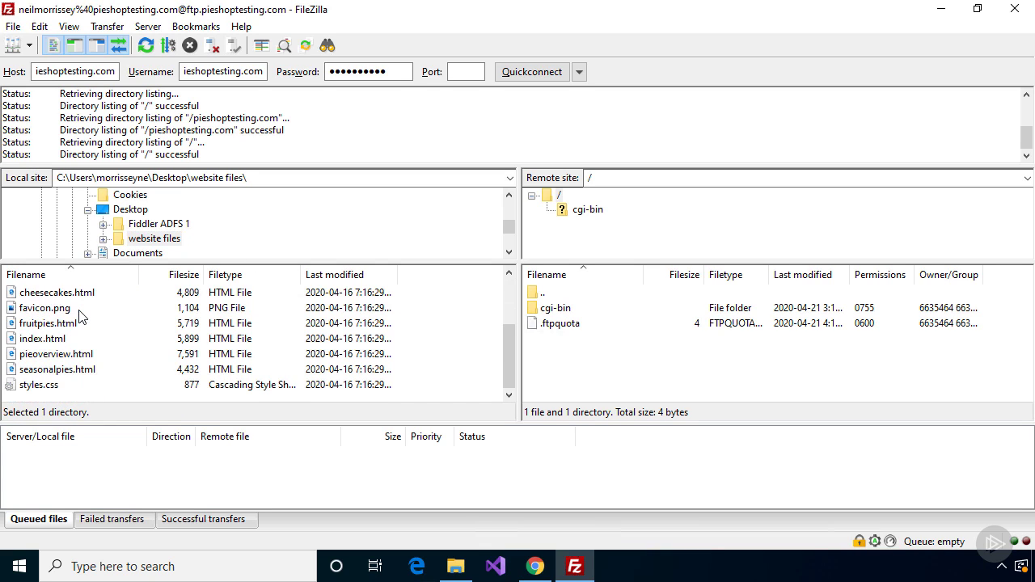
{"action": "left_click", "coordinate": [73, 386], "text": "shift"}
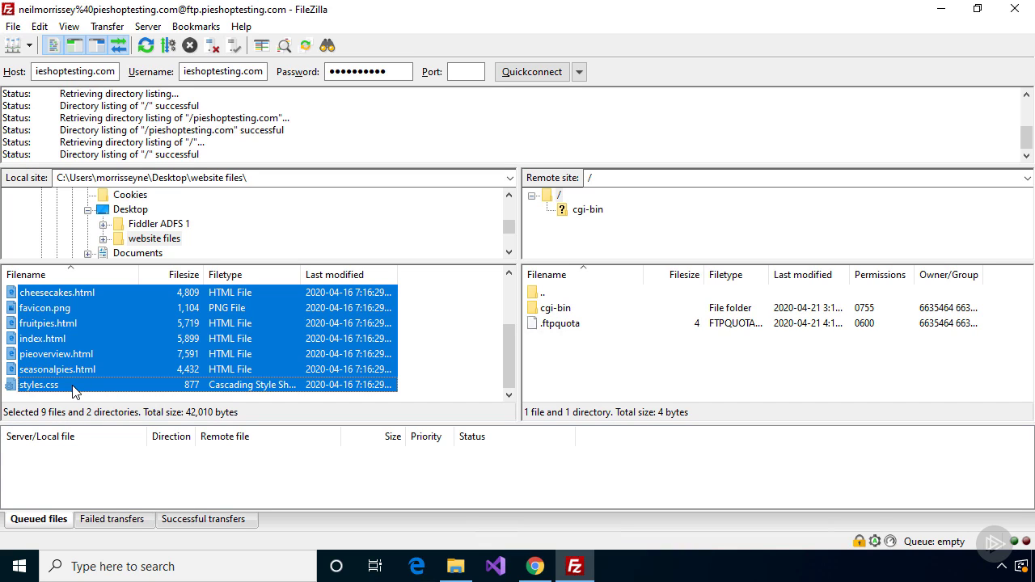
Upload the selected files to the server root, always trusting the certificate, then return to Chrome
{"action": "left_click_drag", "start_coordinate": [73, 388], "coordinate": [579, 371]}
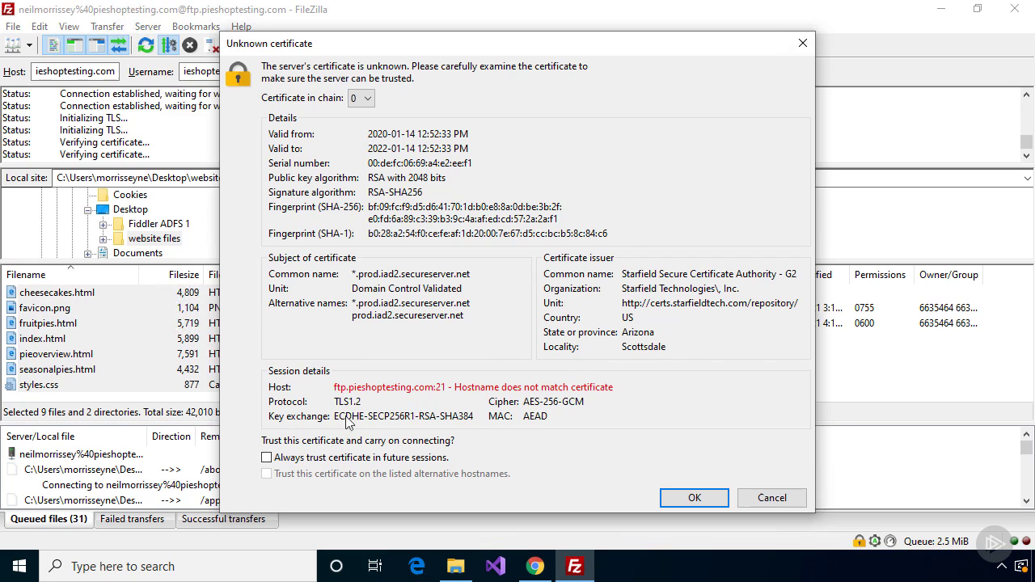
{"action": "left_click", "coordinate": [267, 458]}
{"action": "left_click", "coordinate": [694, 498]}
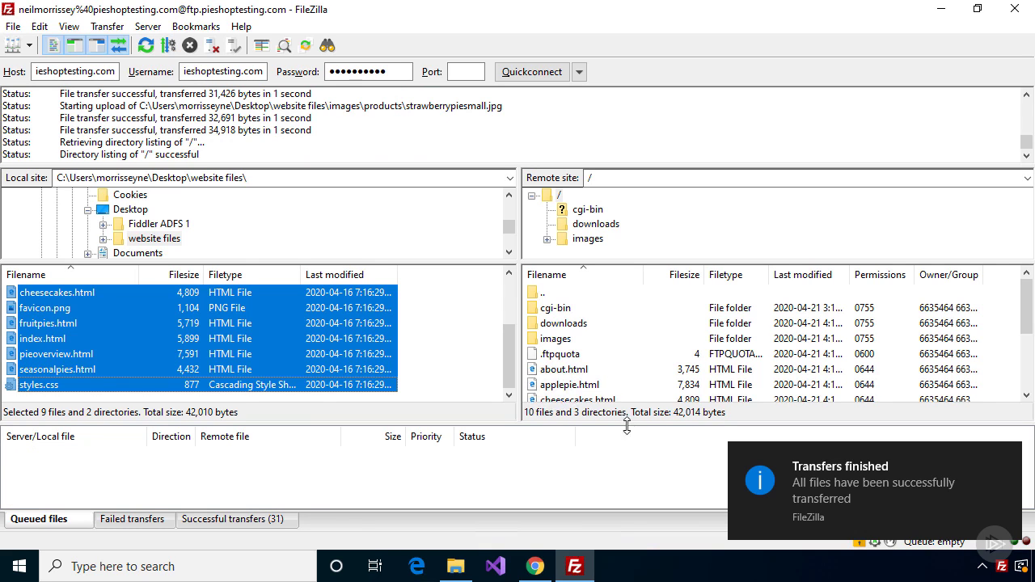
{"action": "left_click", "coordinate": [631, 470]}
{"action": "left_click", "coordinate": [536, 567]}
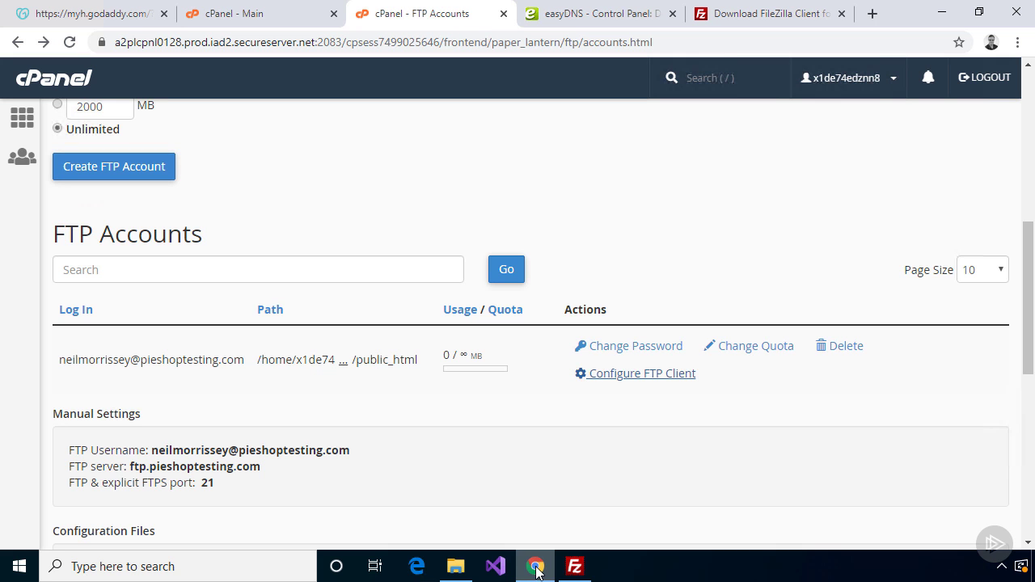
Load pieshoptesting.com in a new tab and browse its About, All pies and Home pages
{"action": "left_click", "coordinate": [872, 15]}
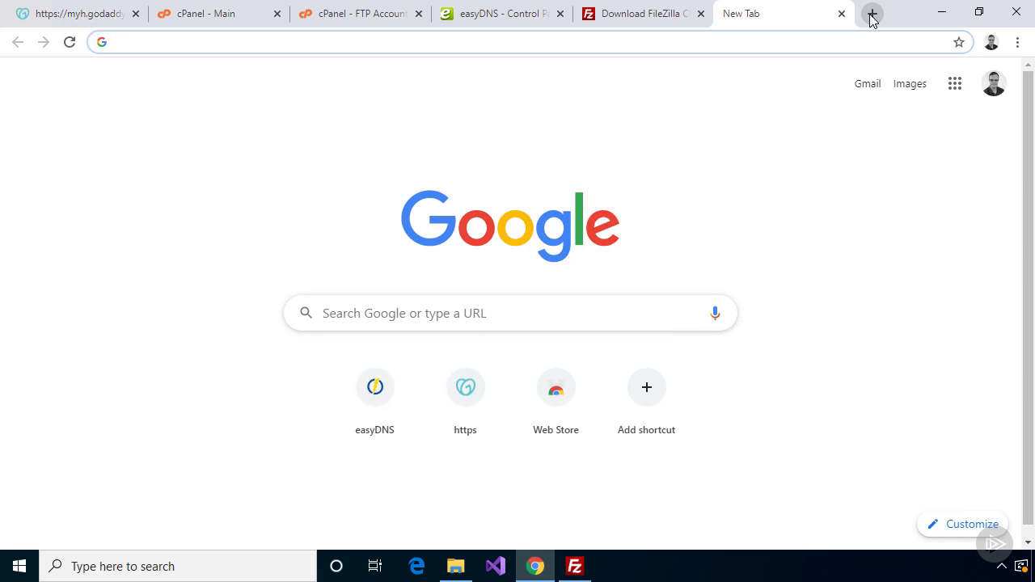
{"action": "type", "text": "pieshop"}
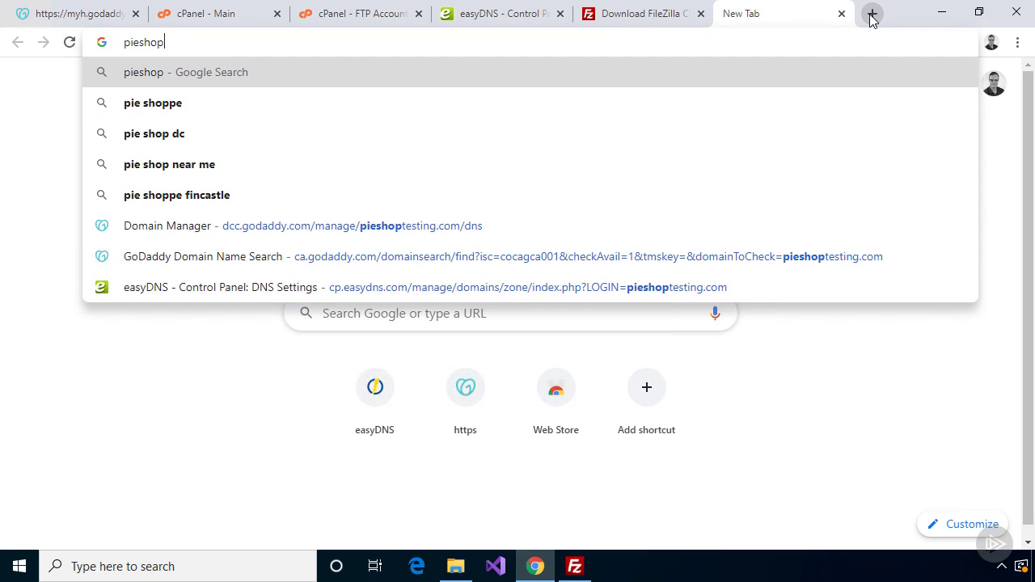
{"action": "type", "text": "testing.com"}
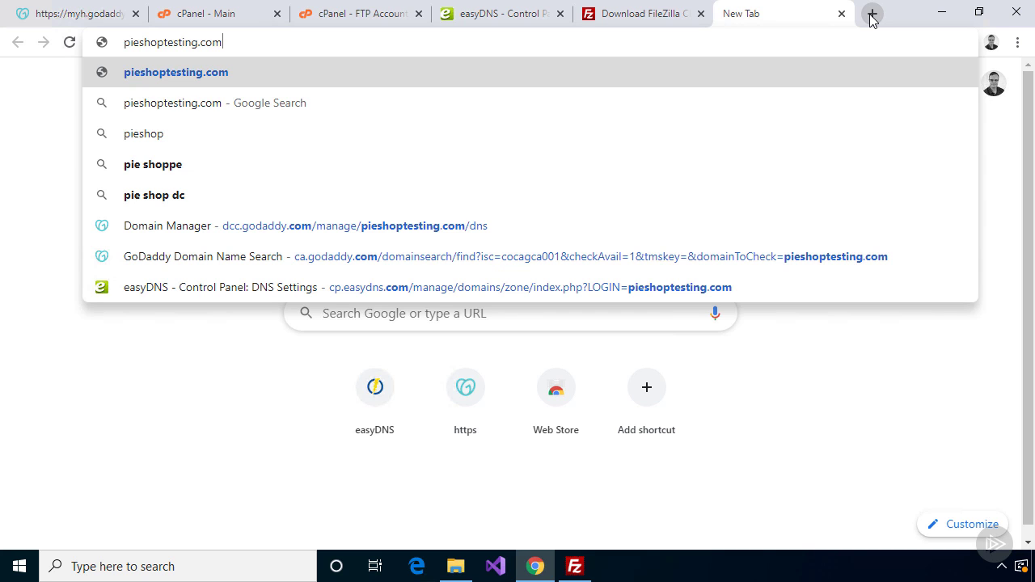
{"action": "key", "text": "Return"}
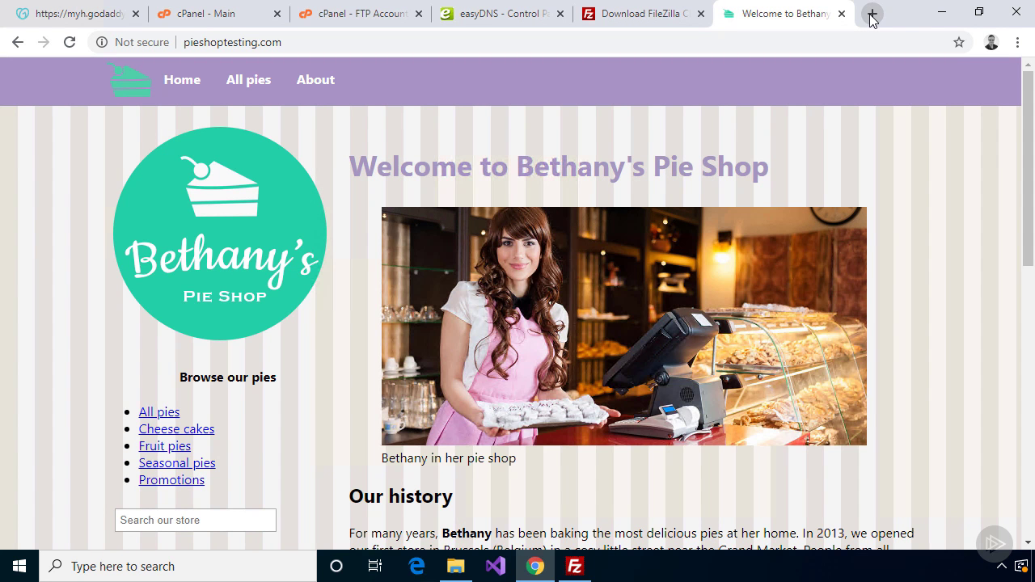
{"action": "left_click", "coordinate": [321, 90]}
{"action": "left_click", "coordinate": [256, 86]}
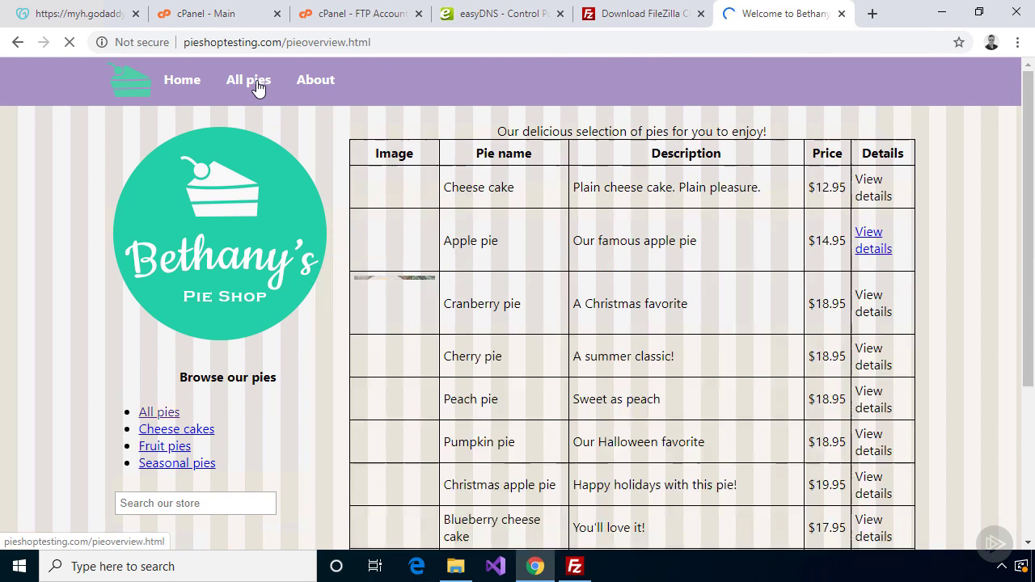
{"action": "left_click", "coordinate": [195, 87]}
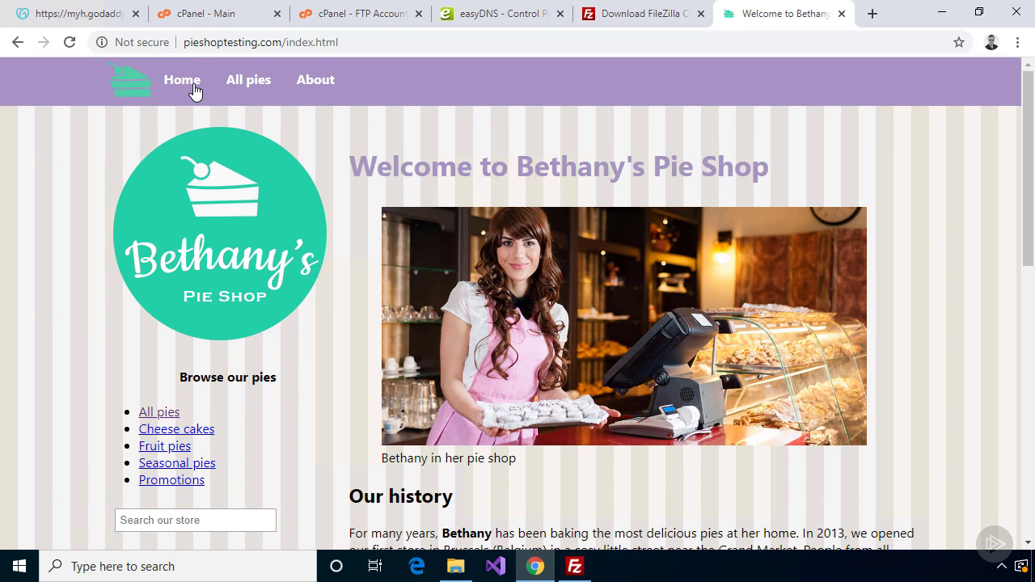